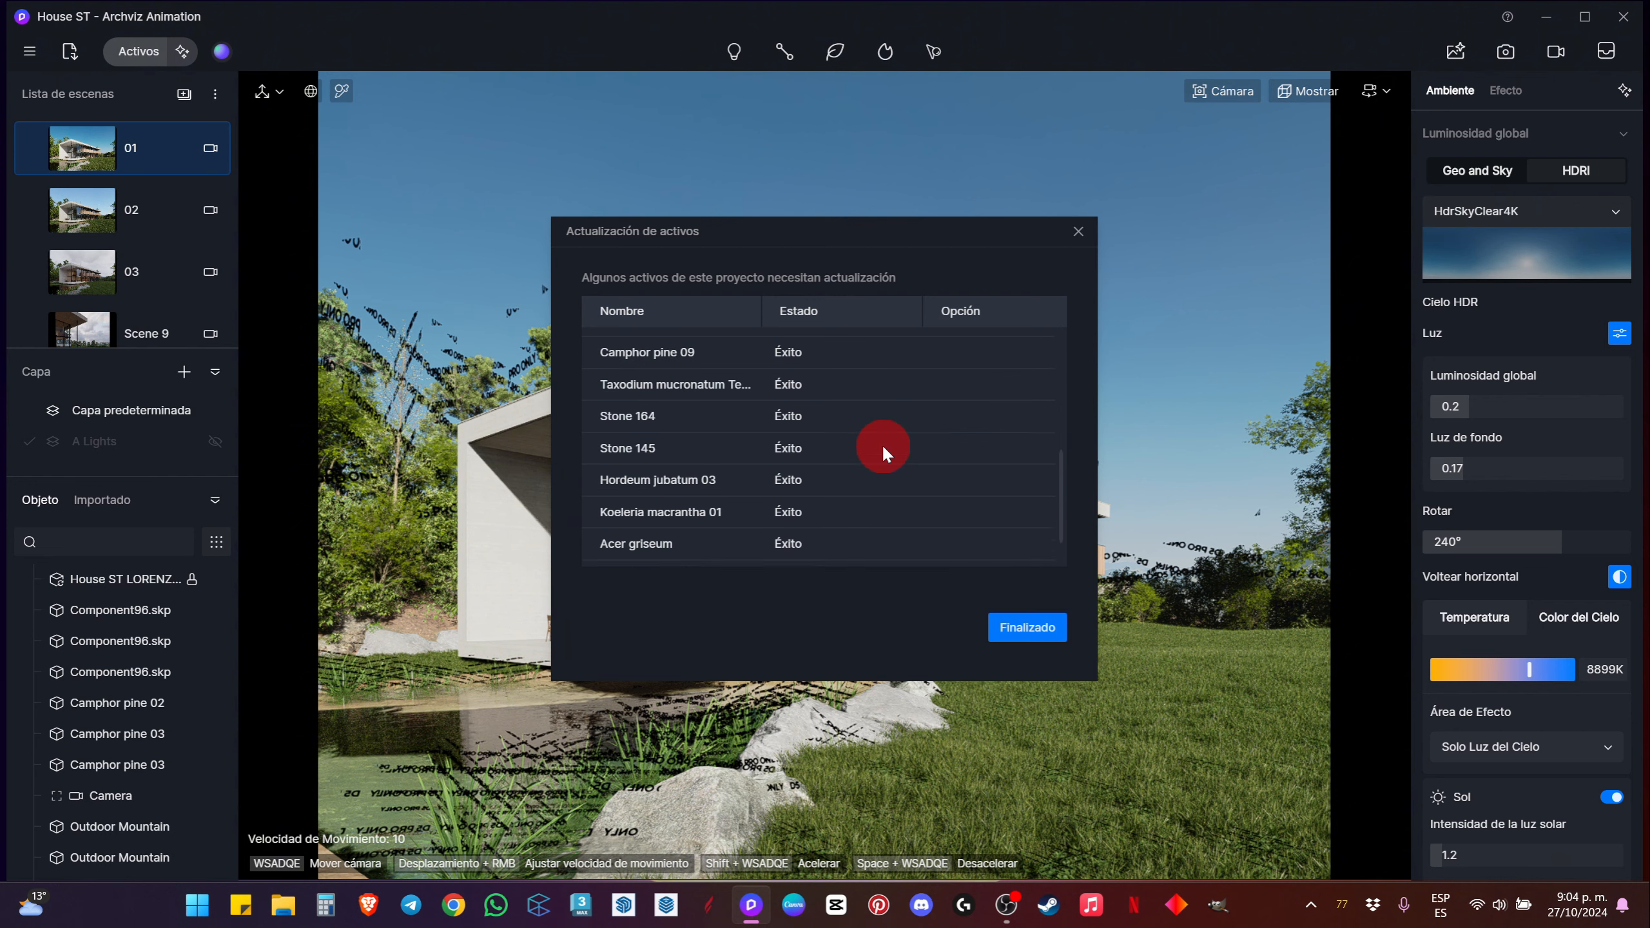
Step: Finish the project asset update and move the camera closer to the house's glazed facade
{"action": "left_click", "coordinate": [1009, 623]}
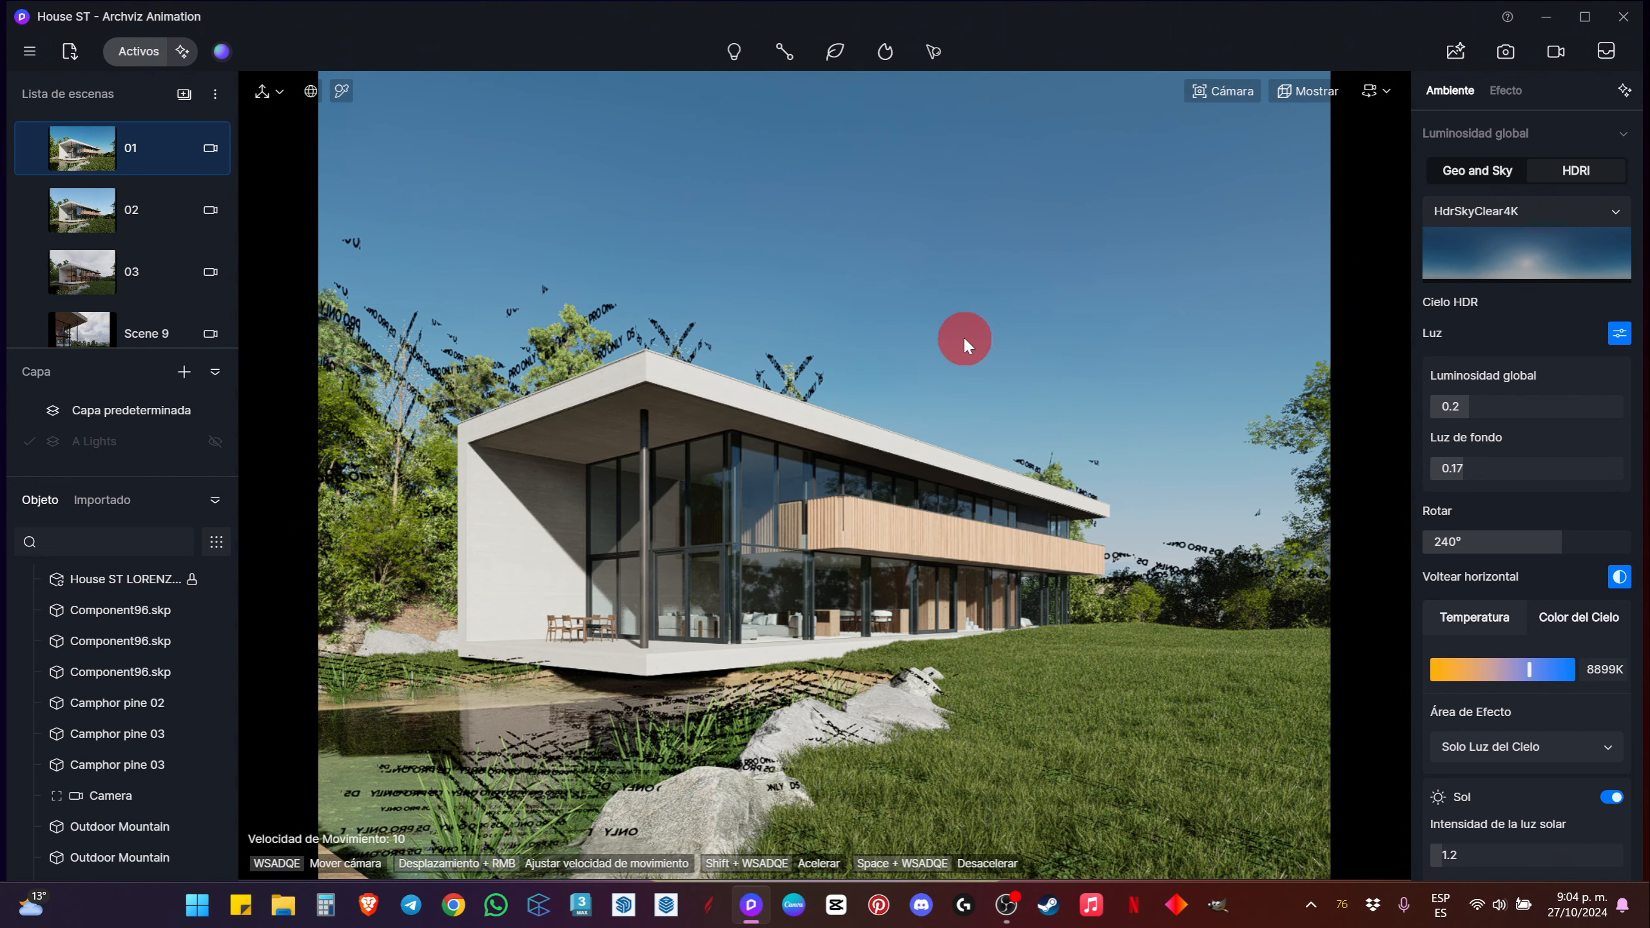
{"action": "right_click_drag", "start_coordinate": [952, 331], "coordinate": [163, 538]}
{"action": "key", "text": "w"}
{"action": "key", "text": "w"}
{"action": "key", "text": "w"}
{"action": "key", "text": "s"}
{"action": "key", "text": "s"}
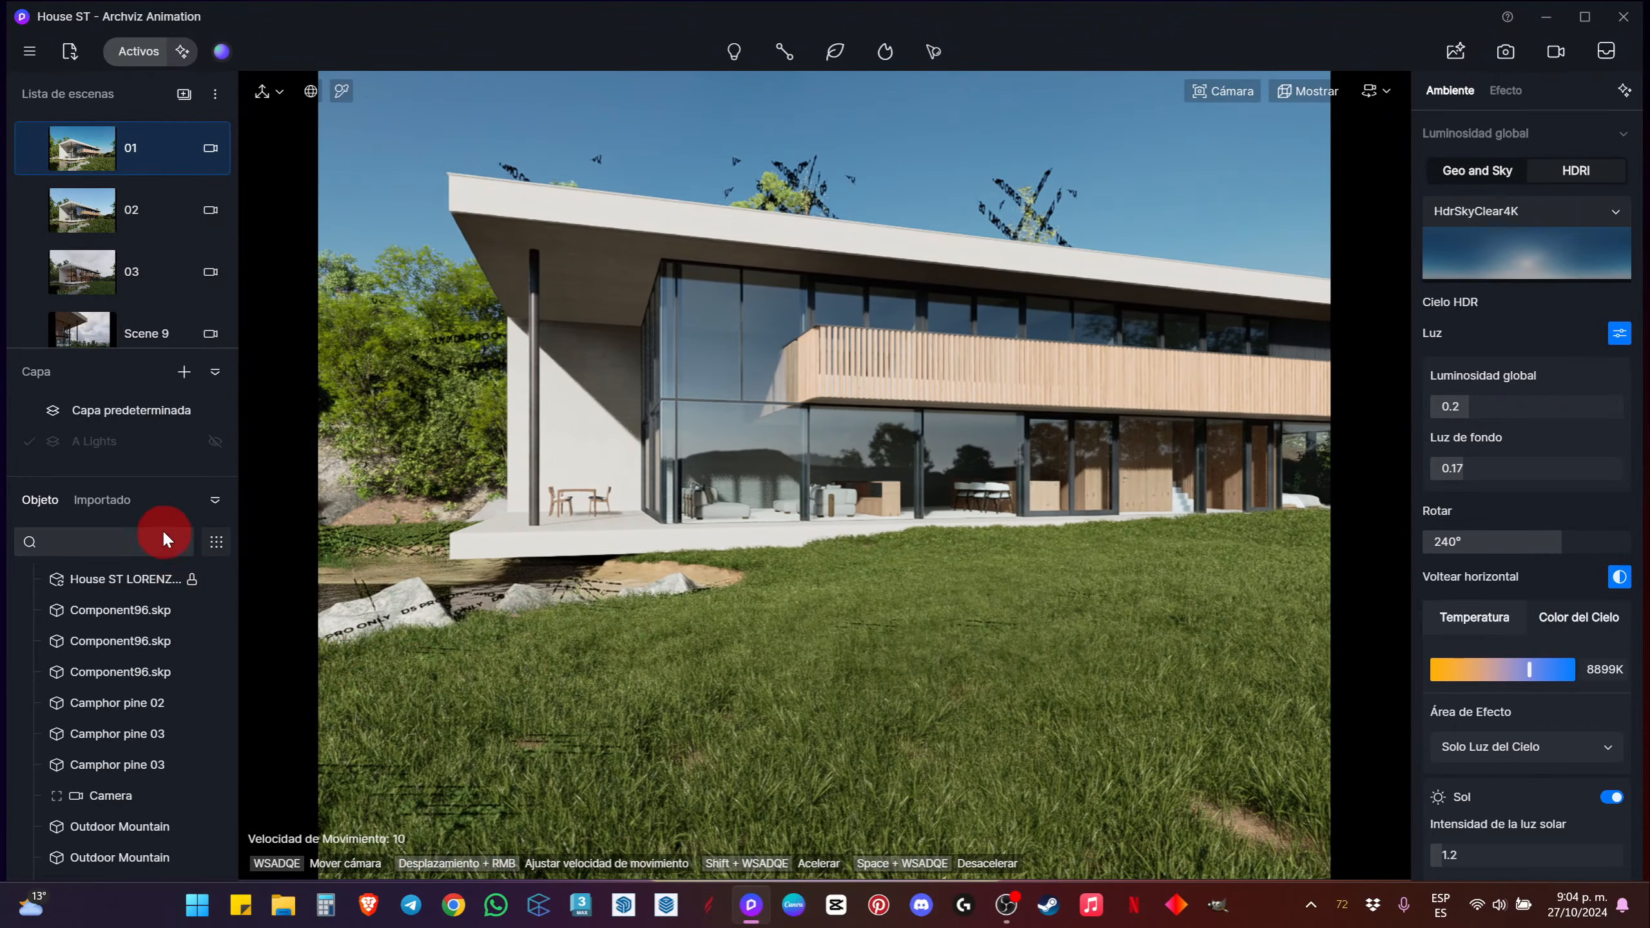
Step: Collapse the object list, enlarge the scene list, and view scenes 02, 03 and Scene 9 in turn
{"action": "left_click", "coordinate": [216, 499]}
{"action": "left_click", "coordinate": [103, 206]}
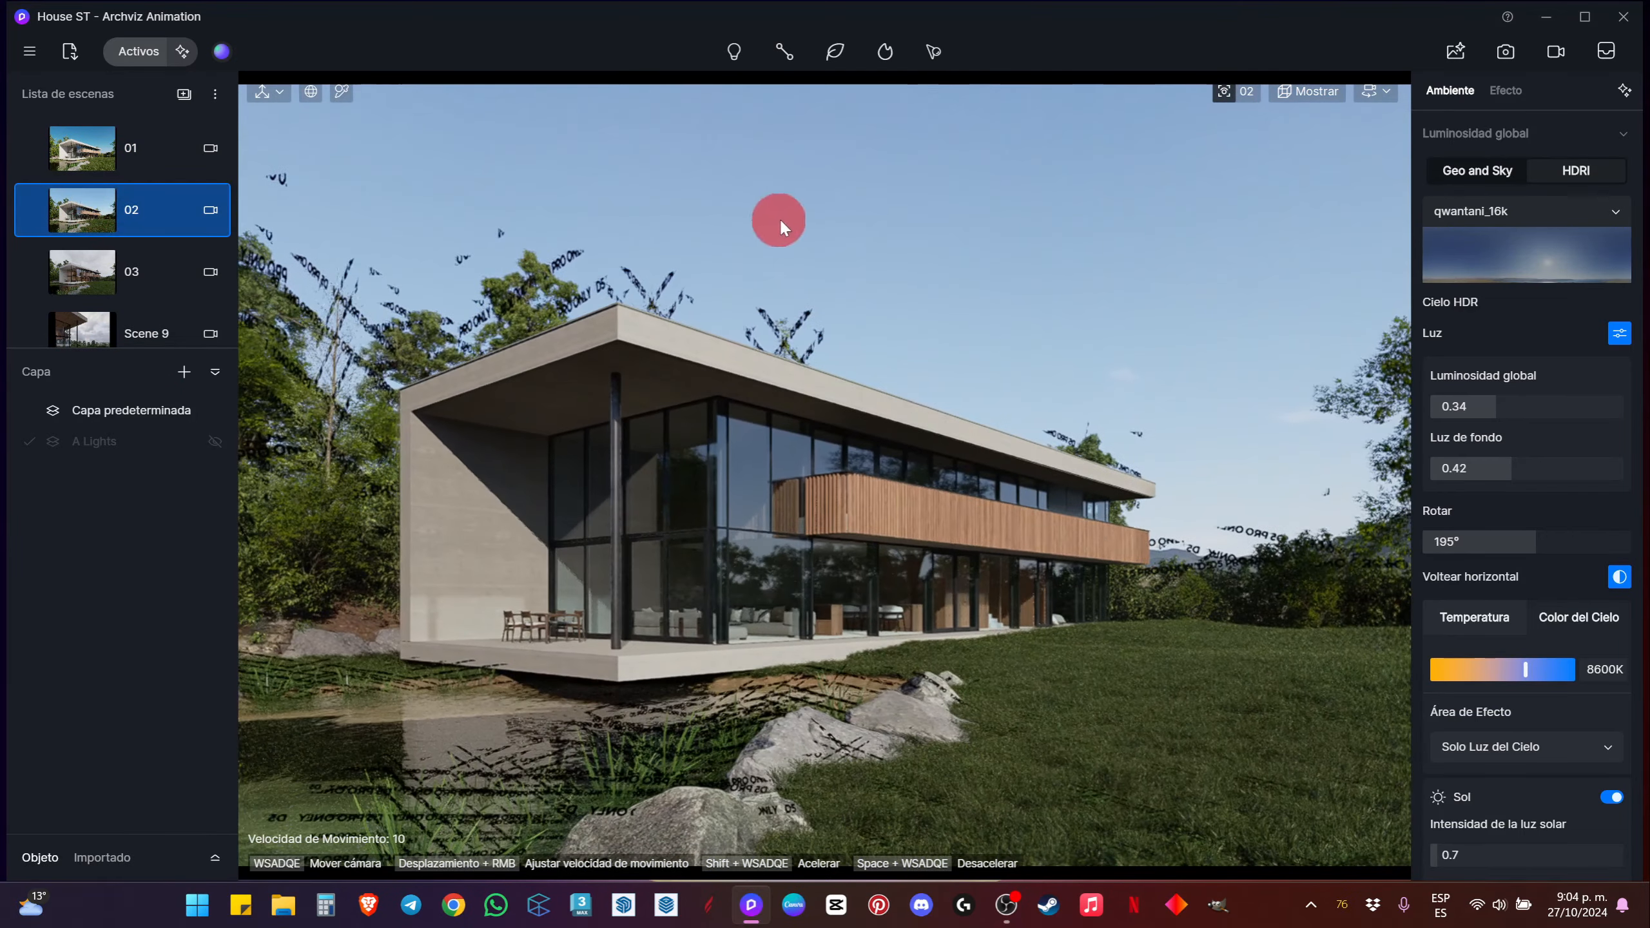
{"action": "left_click", "coordinate": [137, 265]}
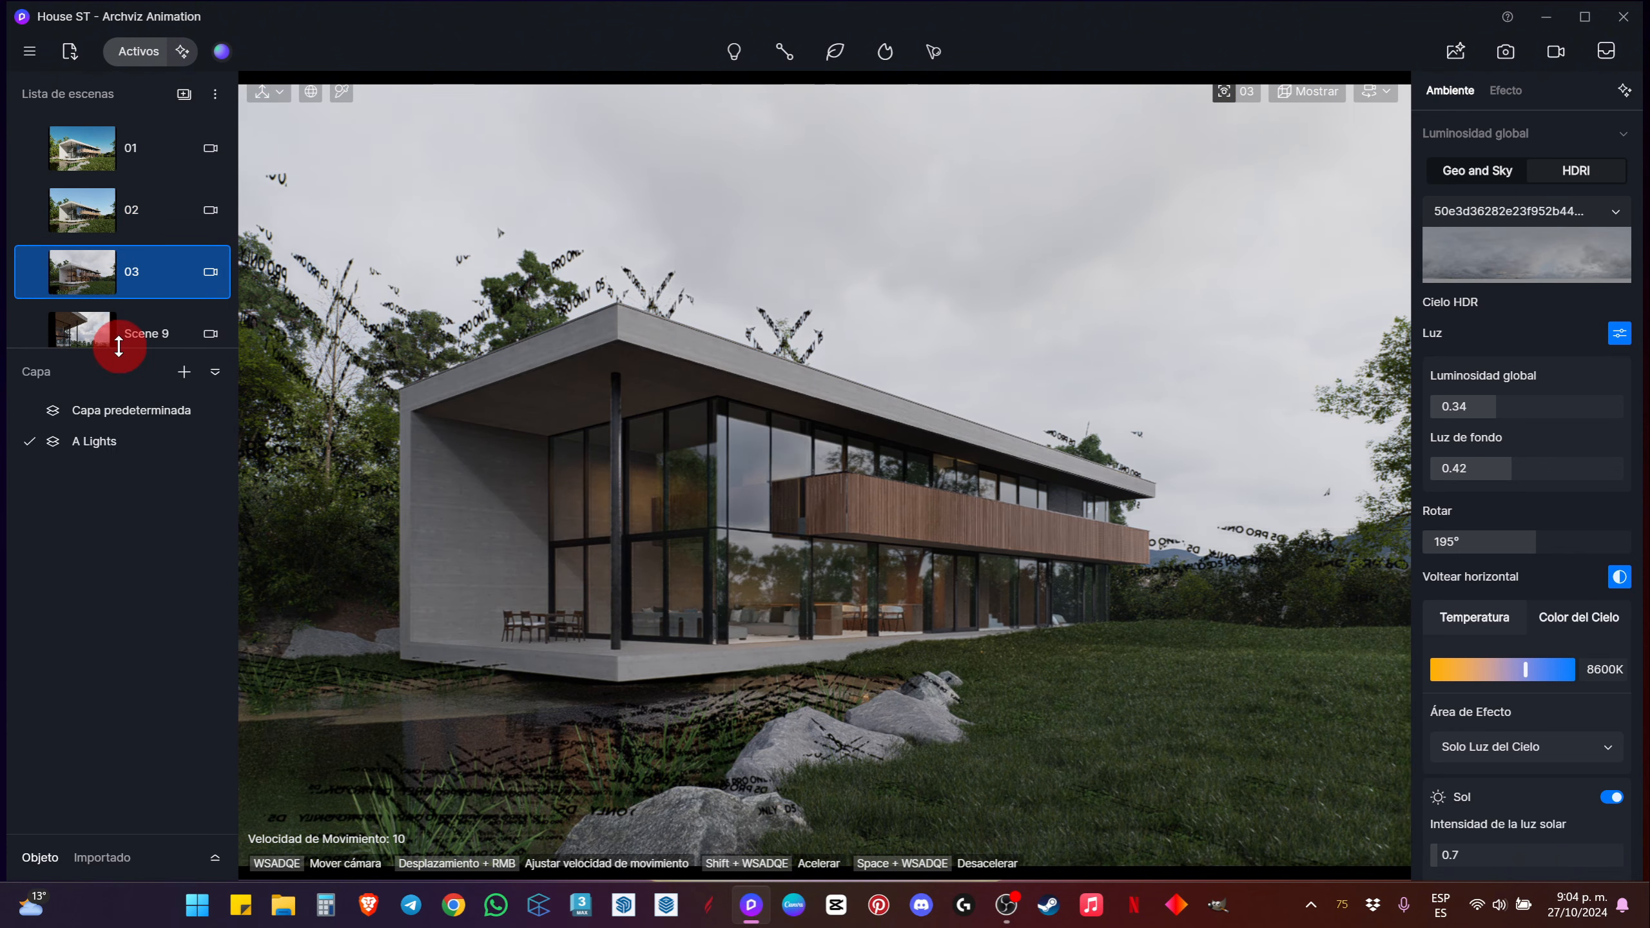
{"action": "left_click_drag", "start_coordinate": [117, 347], "coordinate": [127, 488]}
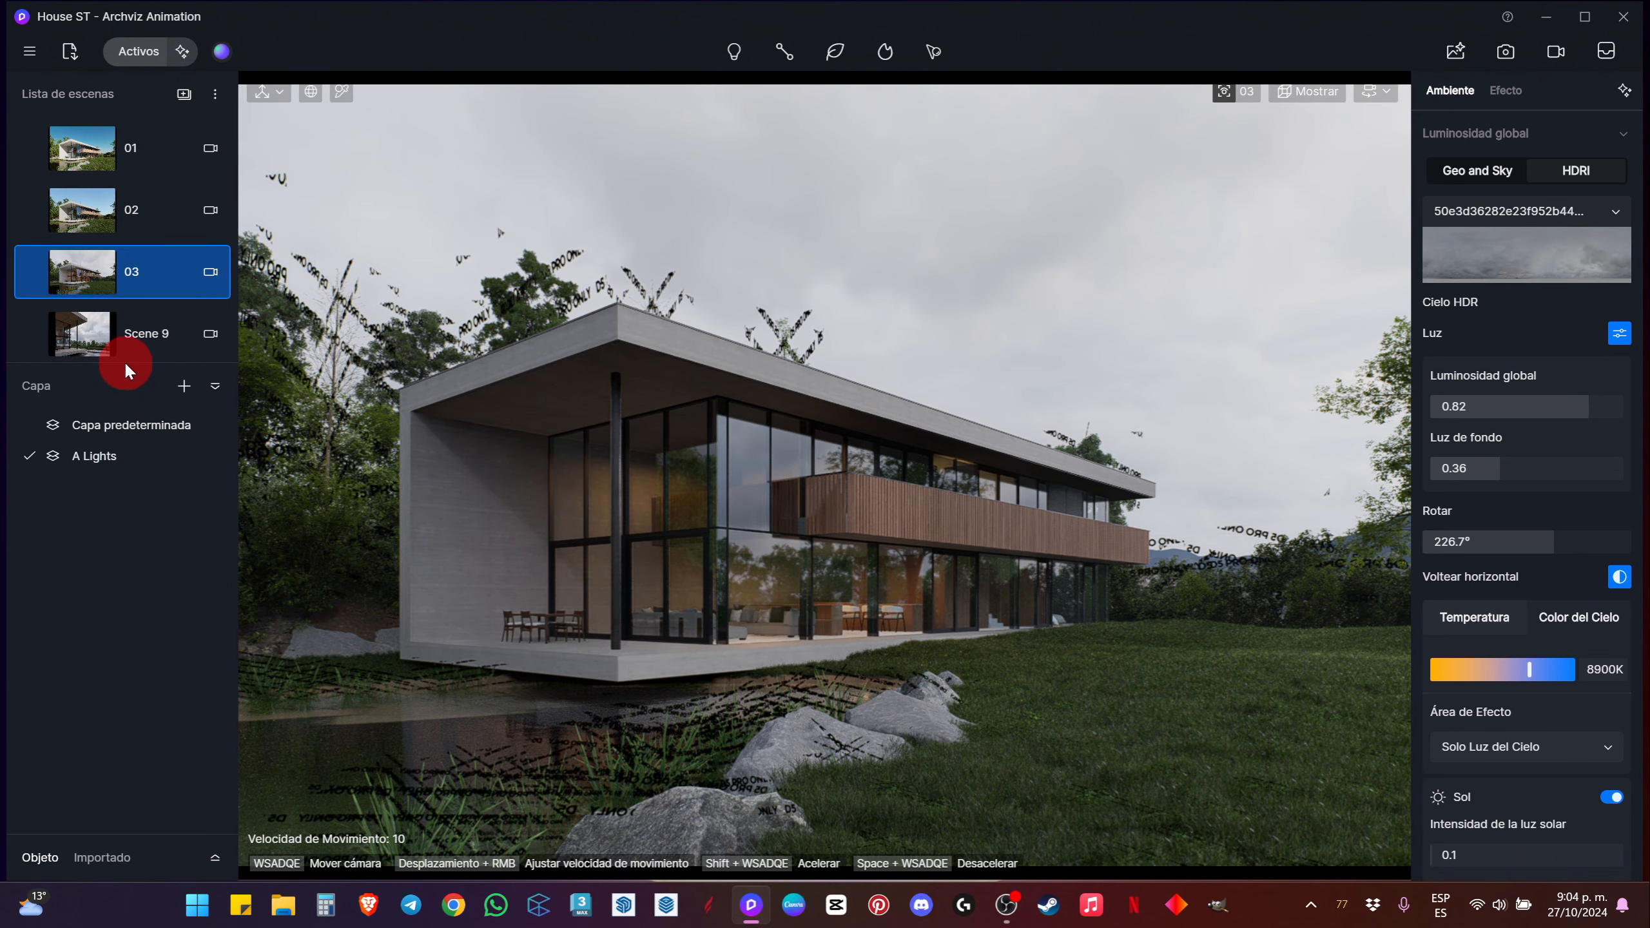
{"action": "left_click_drag", "start_coordinate": [126, 362], "coordinate": [191, 471]}
{"action": "left_click", "coordinate": [209, 334]}
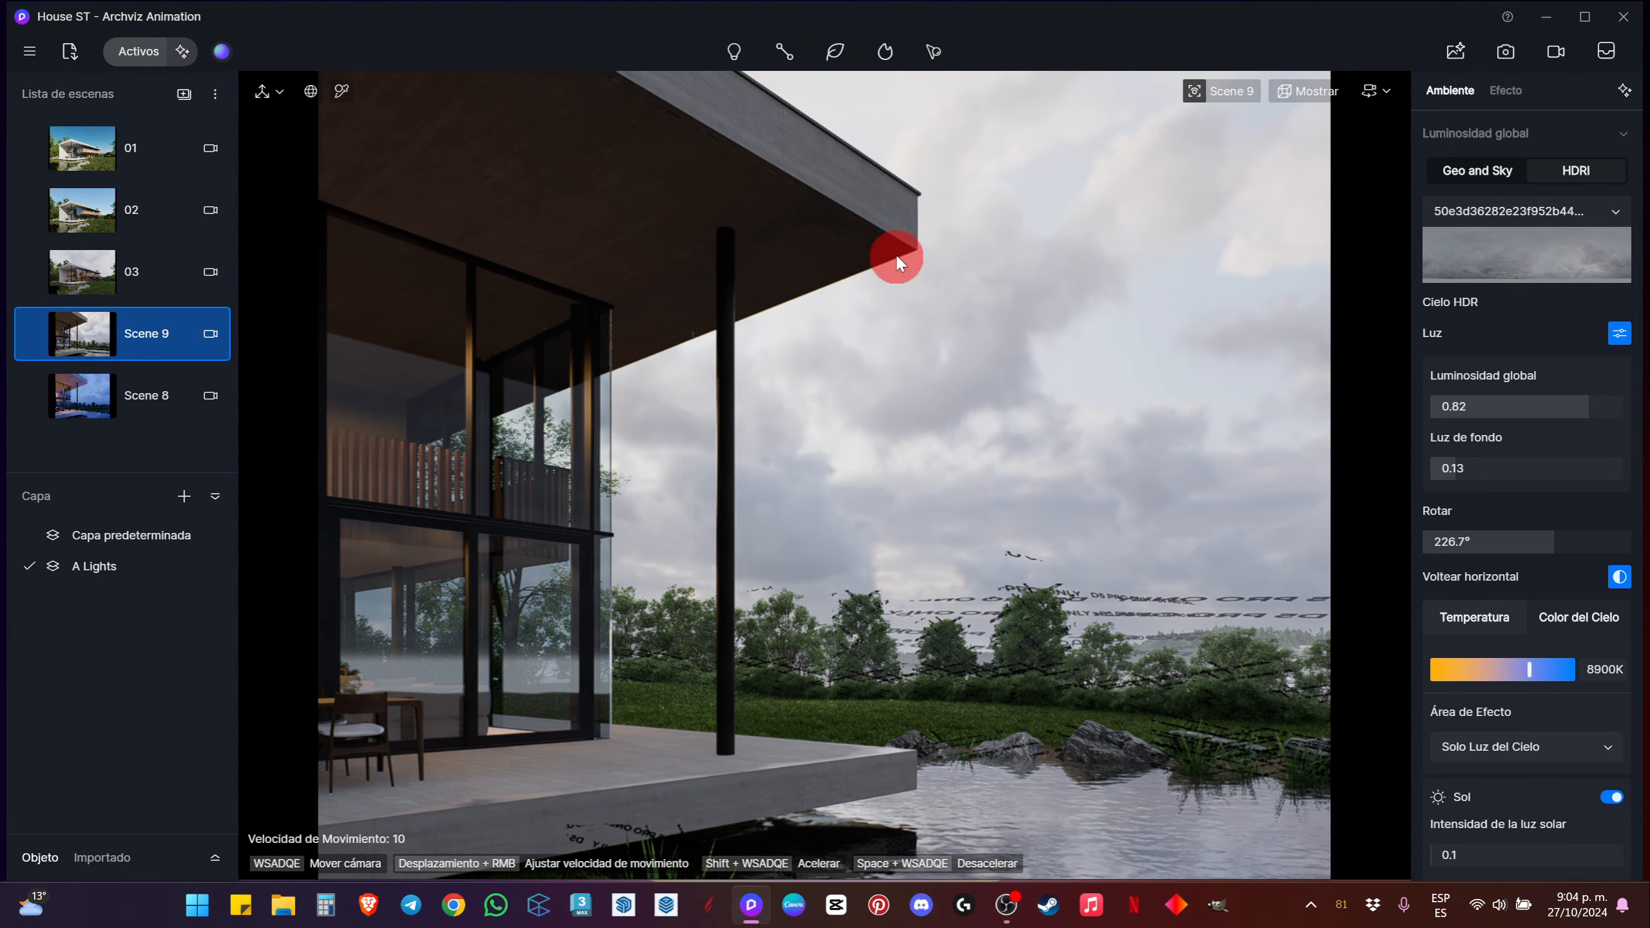
{"action": "left_click", "coordinate": [31, 56]}
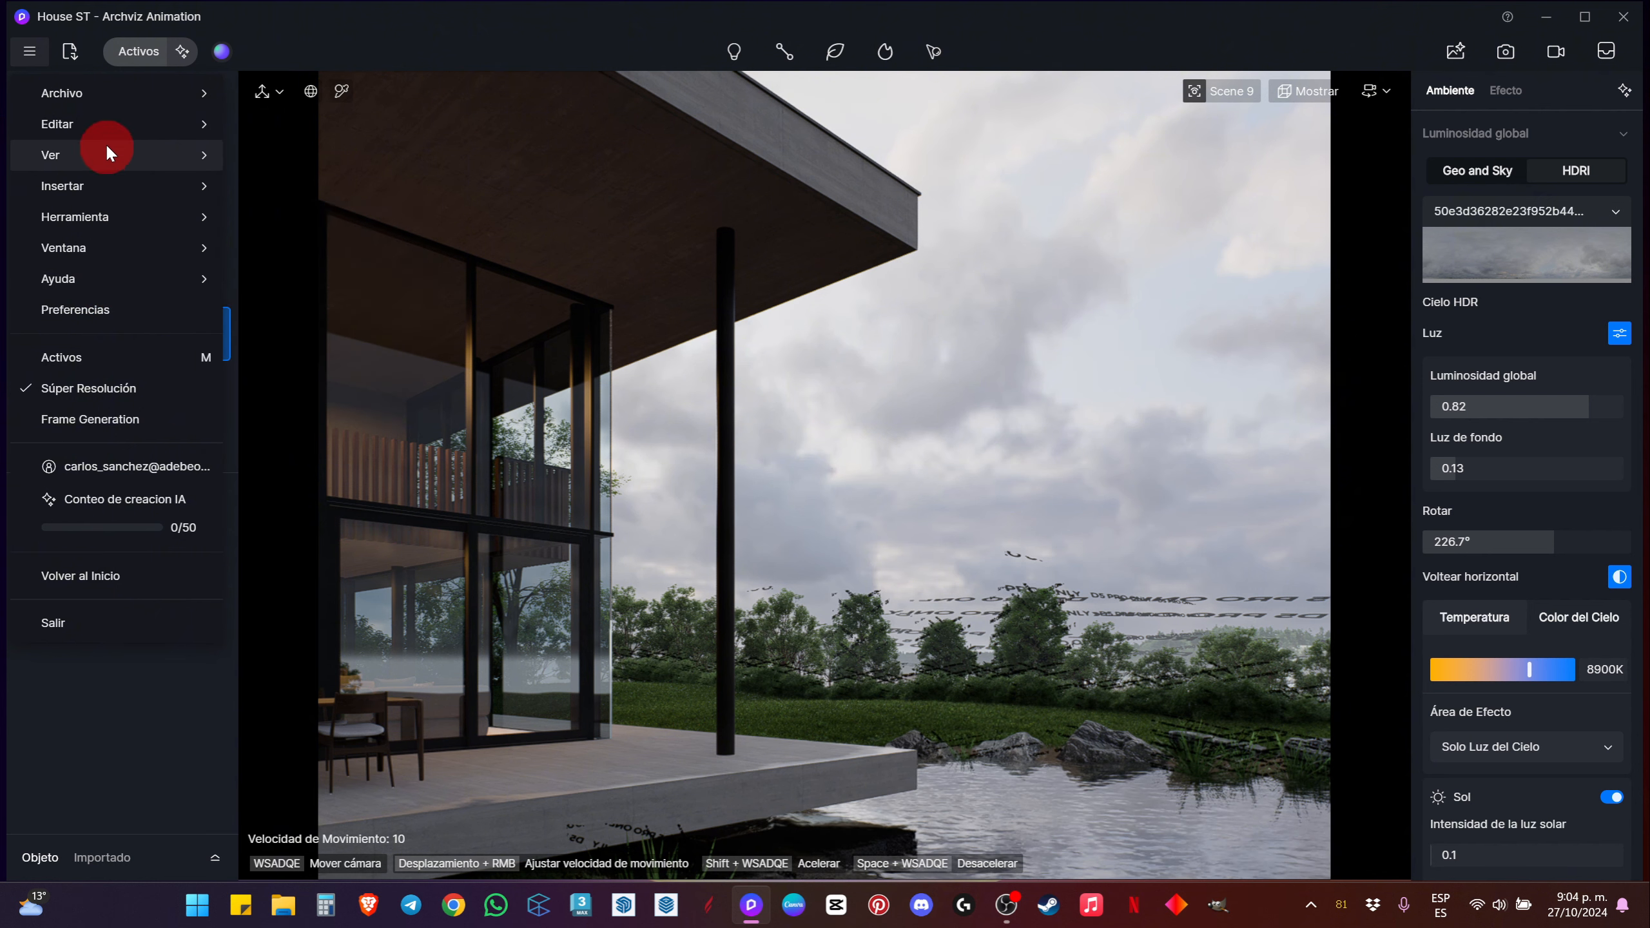
{"action": "mouse_move", "coordinate": [92, 85]}
{"action": "left_click", "coordinate": [897, 271]}
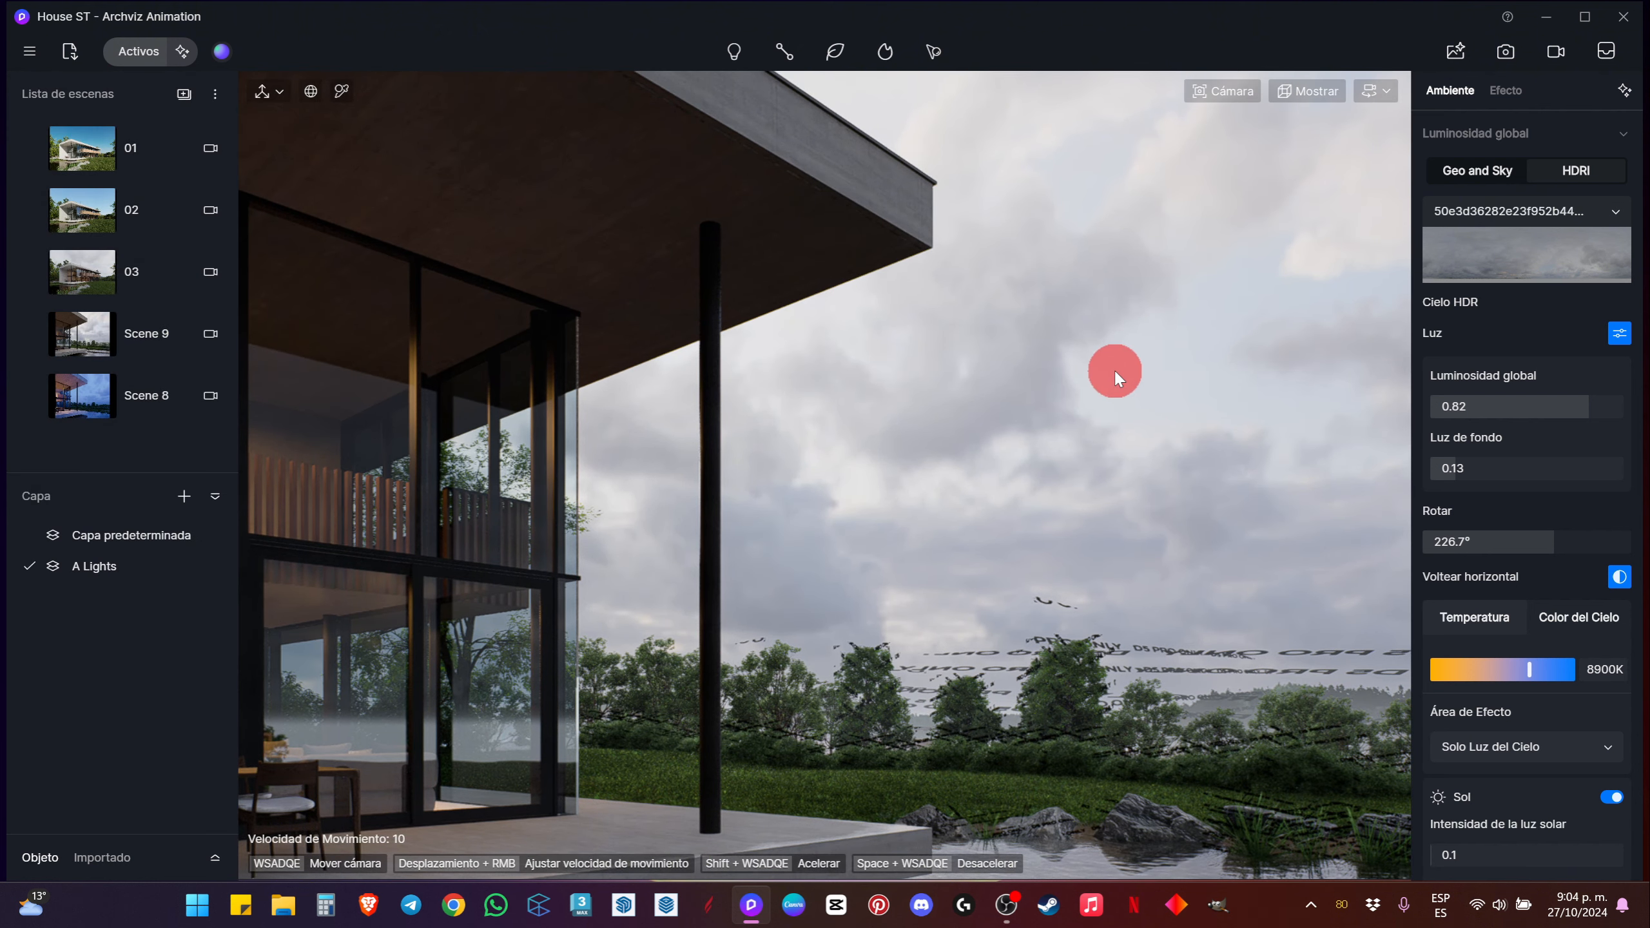
{"action": "left_click", "coordinate": [1536, 266]}
{"action": "left_click", "coordinate": [1495, 272]}
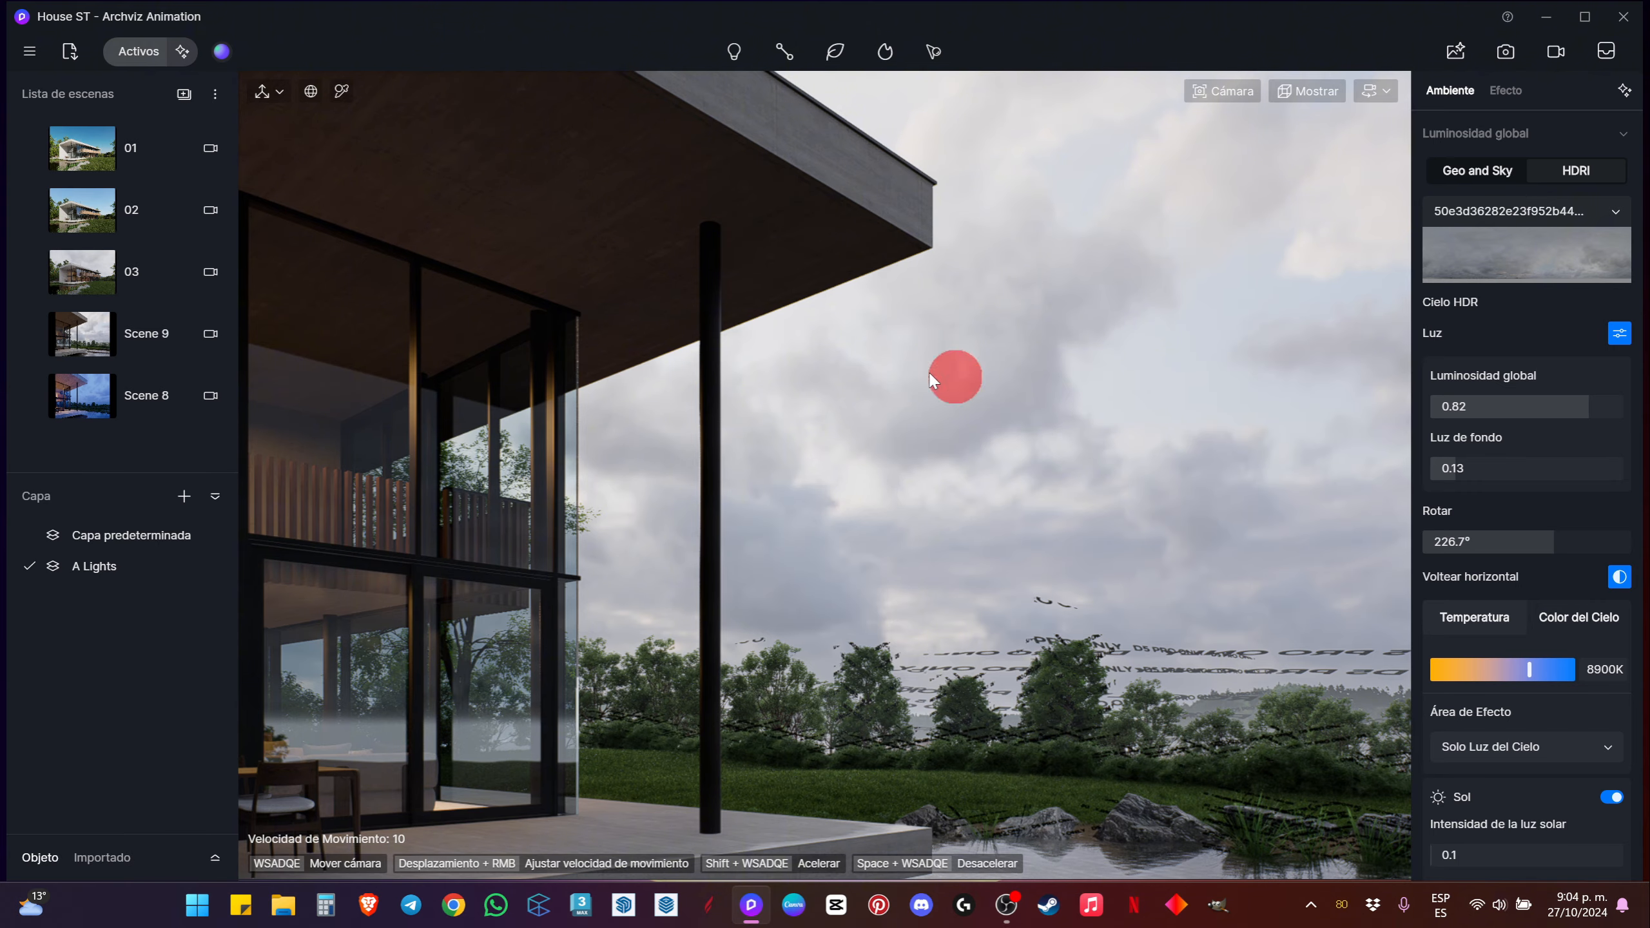
Step: Bring the camera inside the house's living room and switch the navigation mode to Caminar
{"action": "mouse_move", "coordinate": [956, 427]}
{"action": "right_mouse_down"}
{"action": "mouse_move", "coordinate": [728, 375]}
{"action": "mouse_move", "coordinate": [643, 377]}
{"action": "mouse_move", "coordinate": [725, 415]}
{"action": "mouse_move", "coordinate": [849, 578]}
{"action": "mouse_move", "coordinate": [526, 589]}
{"action": "mouse_move", "coordinate": [810, 567]}
{"action": "mouse_move", "coordinate": [669, 567]}
{"action": "mouse_move", "coordinate": [1273, 204]}
{"action": "right_mouse_up"}
{"action": "key", "text": "w"}
{"action": "key", "text": "w"}
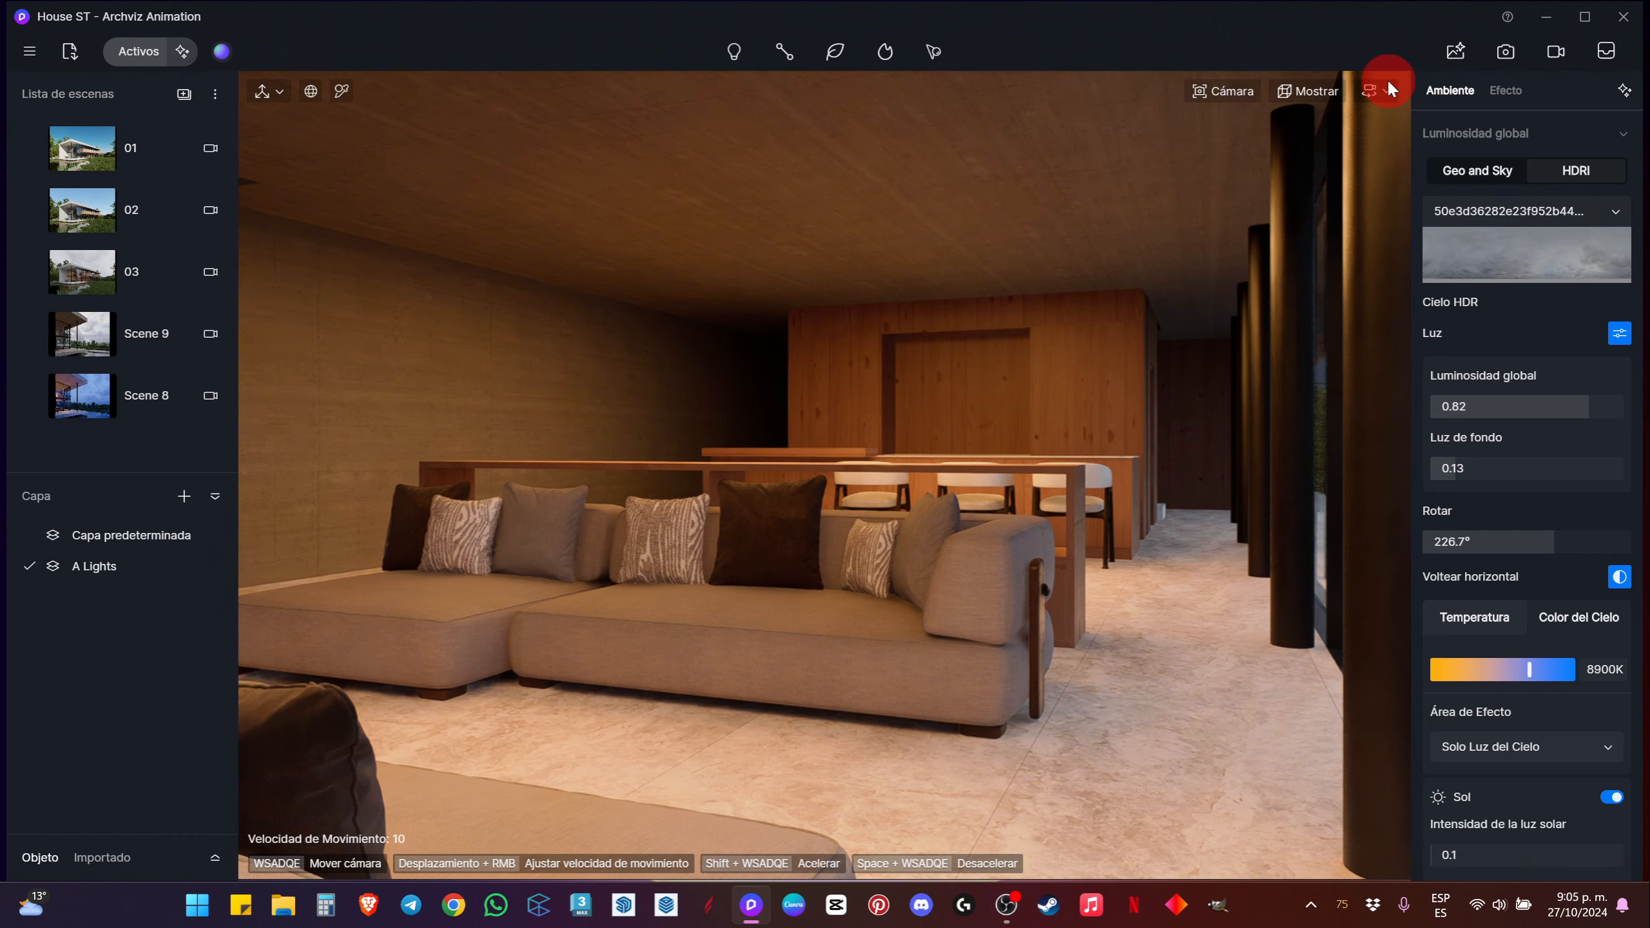
{"action": "left_click", "coordinate": [1385, 89]}
{"action": "left_click", "coordinate": [1356, 149]}
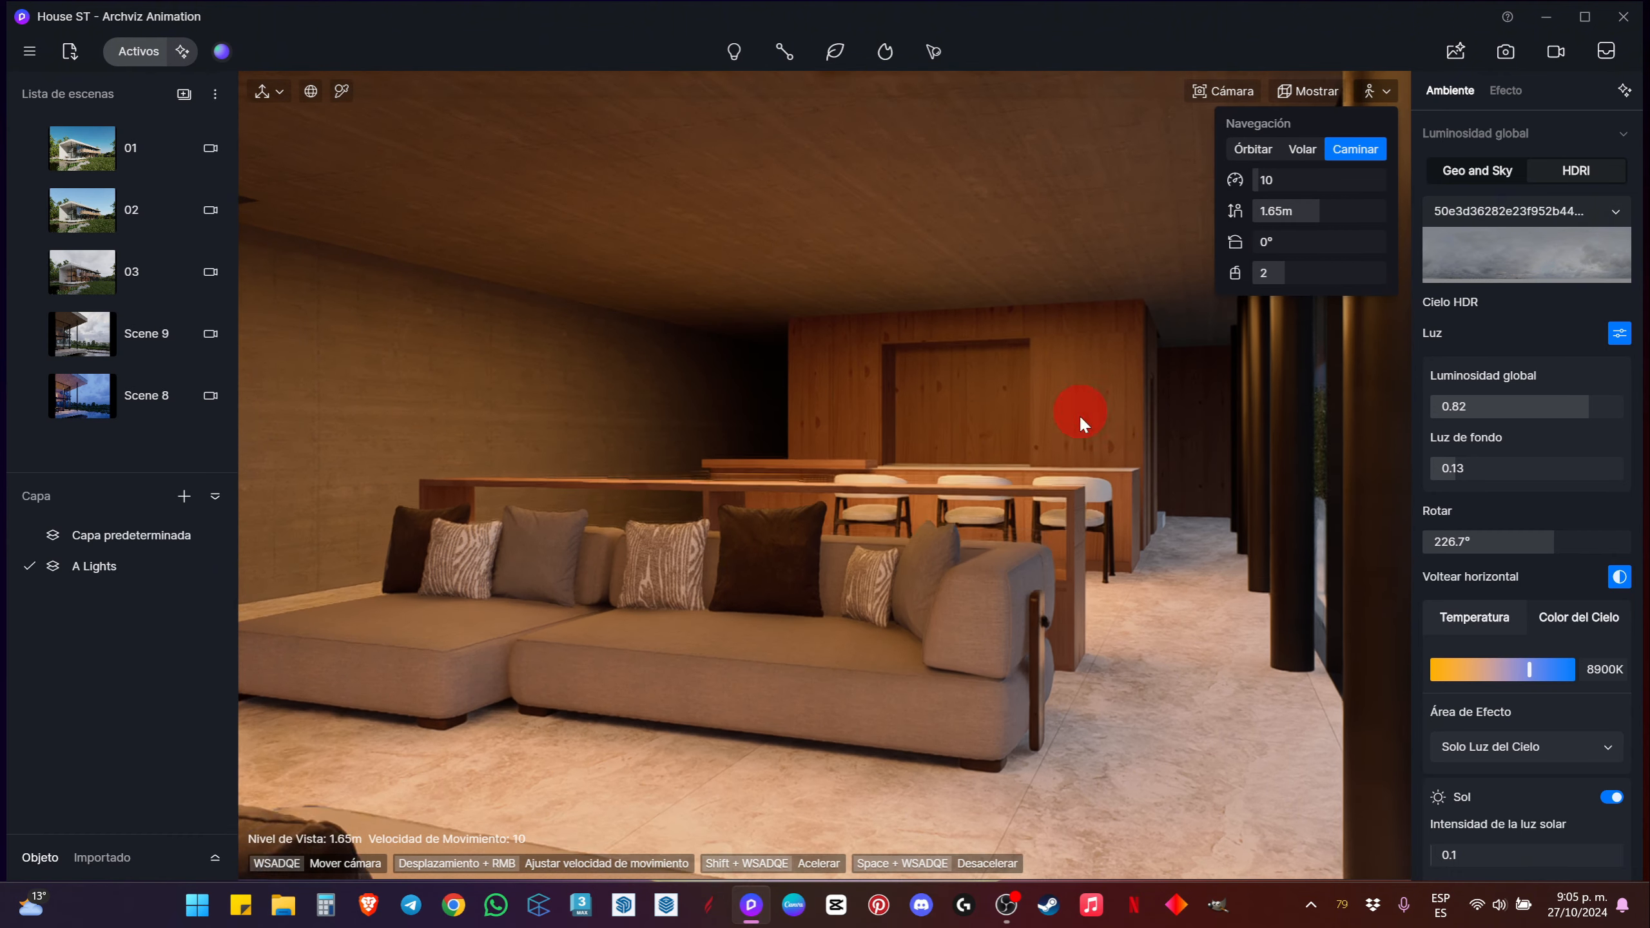
{"action": "key", "text": "w"}
{"action": "mouse_move", "coordinate": [1079, 414]}
{"action": "right_mouse_down"}
{"action": "mouse_move", "coordinate": [434, 560]}
{"action": "mouse_move", "coordinate": [1102, 611]}
{"action": "mouse_move", "coordinate": [1418, 533]}
{"action": "mouse_move", "coordinate": [1538, 527]}
{"action": "mouse_move", "coordinate": [922, 585]}
{"action": "mouse_move", "coordinate": [803, 571]}
{"action": "mouse_move", "coordinate": [939, 552]}
{"action": "mouse_move", "coordinate": [641, 556]}
{"action": "mouse_move", "coordinate": [926, 571]}
{"action": "mouse_move", "coordinate": [1005, 556]}
{"action": "mouse_move", "coordinate": [711, 777]}
{"action": "mouse_move", "coordinate": [650, 881]}
{"action": "mouse_move", "coordinate": [707, 673]}
{"action": "mouse_move", "coordinate": [630, 701]}
{"action": "mouse_move", "coordinate": [543, 396]}
{"action": "mouse_move", "coordinate": [1326, 150]}
{"action": "right_mouse_up"}
{"action": "key", "text": "w"}
{"action": "key", "text": "w"}
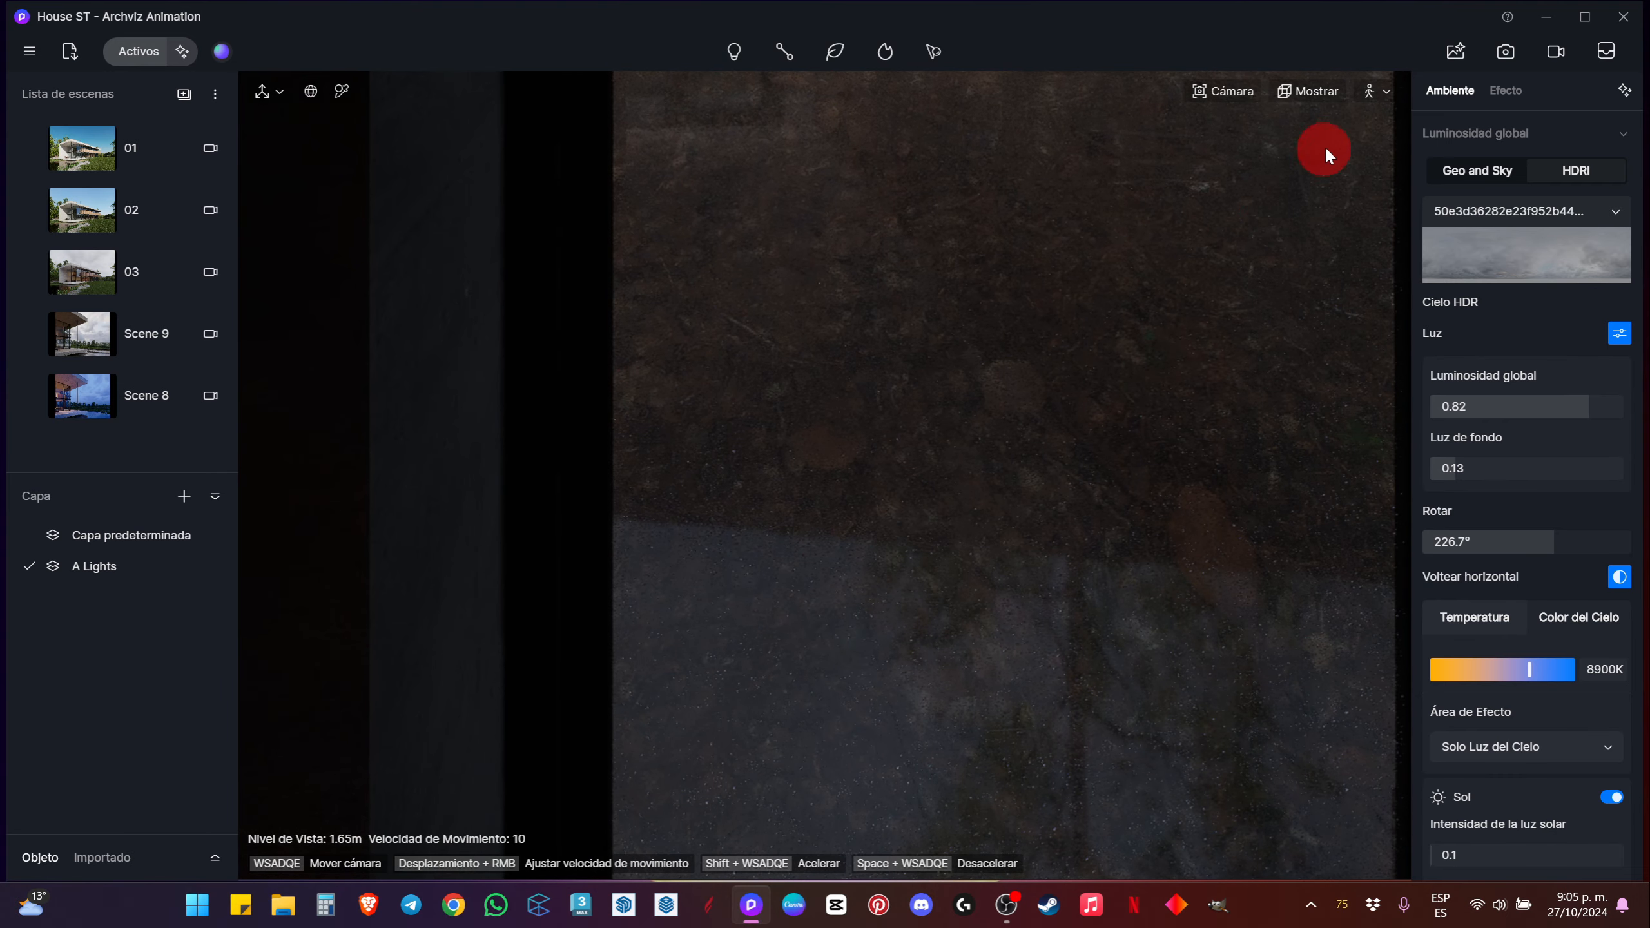
Step: Set the camera's field of view to 35°
{"action": "left_click", "coordinate": [1239, 90]}
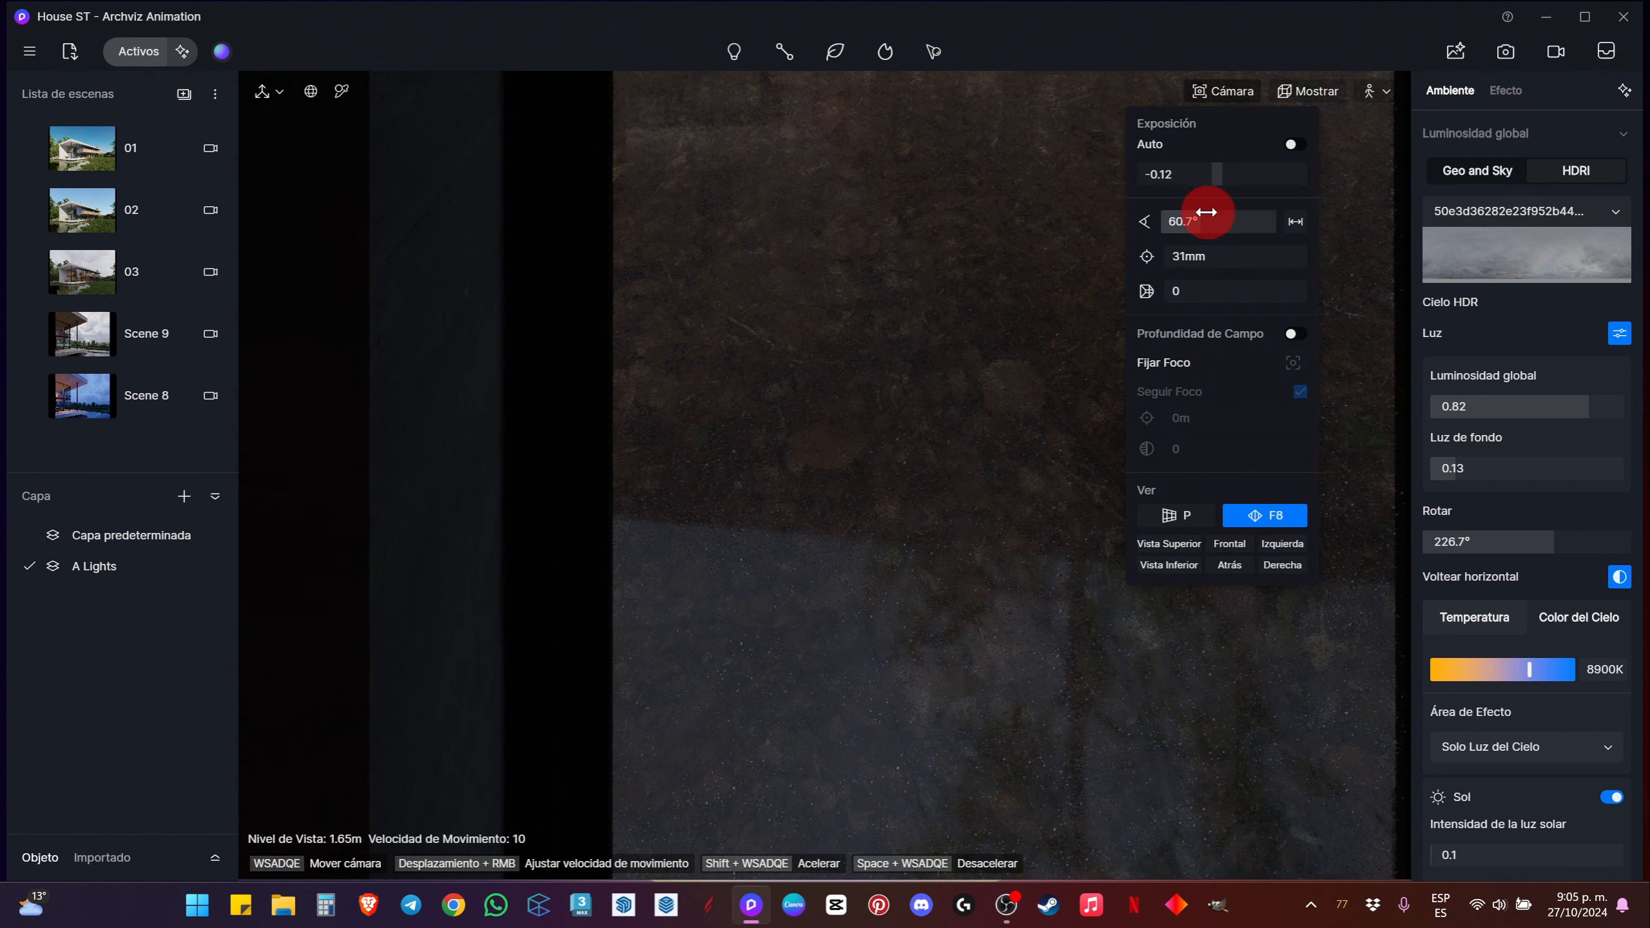
{"action": "left_click", "coordinate": [1292, 144]}
{"action": "left_click", "coordinate": [1195, 224]}
{"action": "type", "text": "35"}
{"action": "key", "text": "Return"}
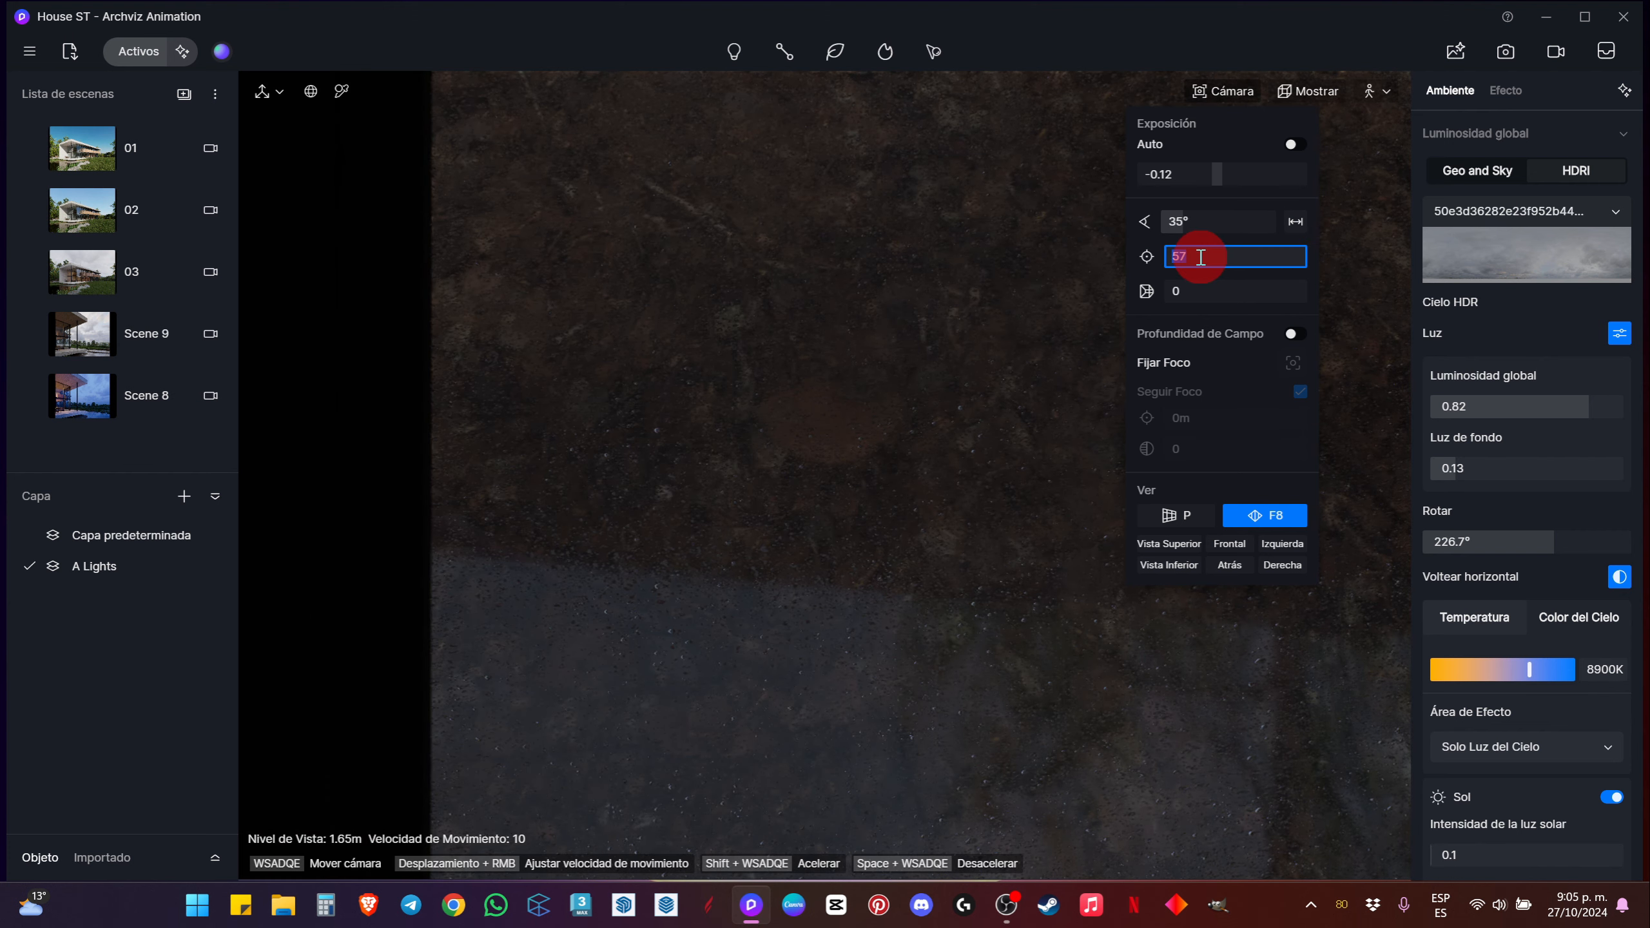
{"action": "right_click_drag", "start_coordinate": [820, 457], "coordinate": [1008, 328]}
Step: Set the camera's field of view to 55° for a wider interior view
{"action": "left_click", "coordinate": [1307, 89]}
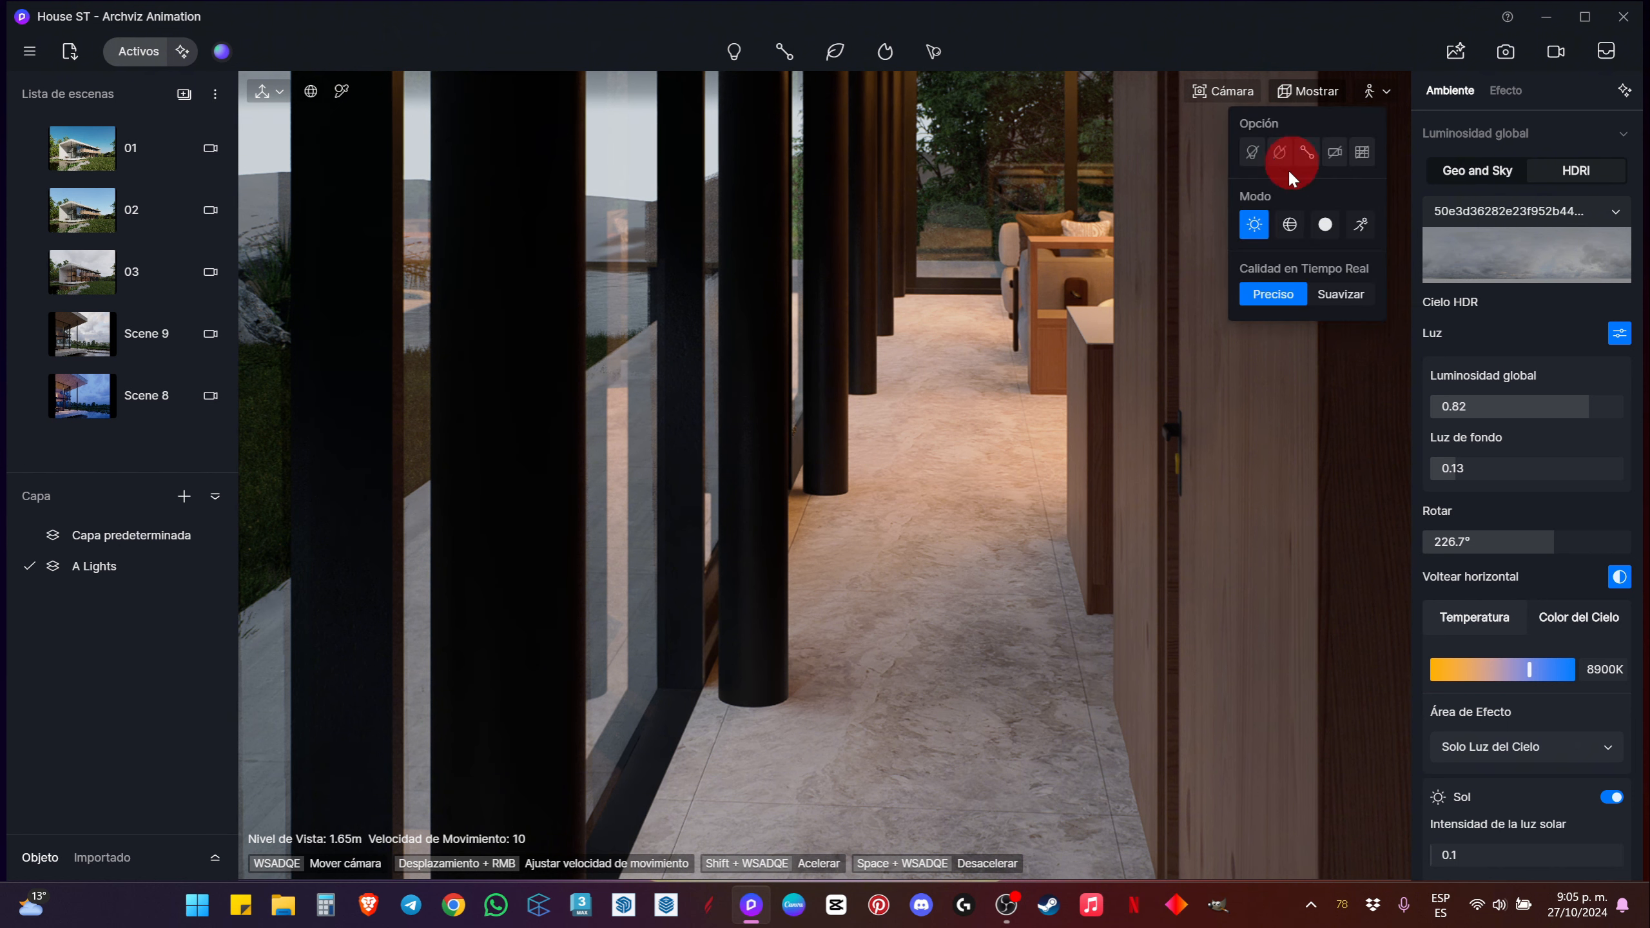
{"action": "left_click", "coordinate": [1245, 90]}
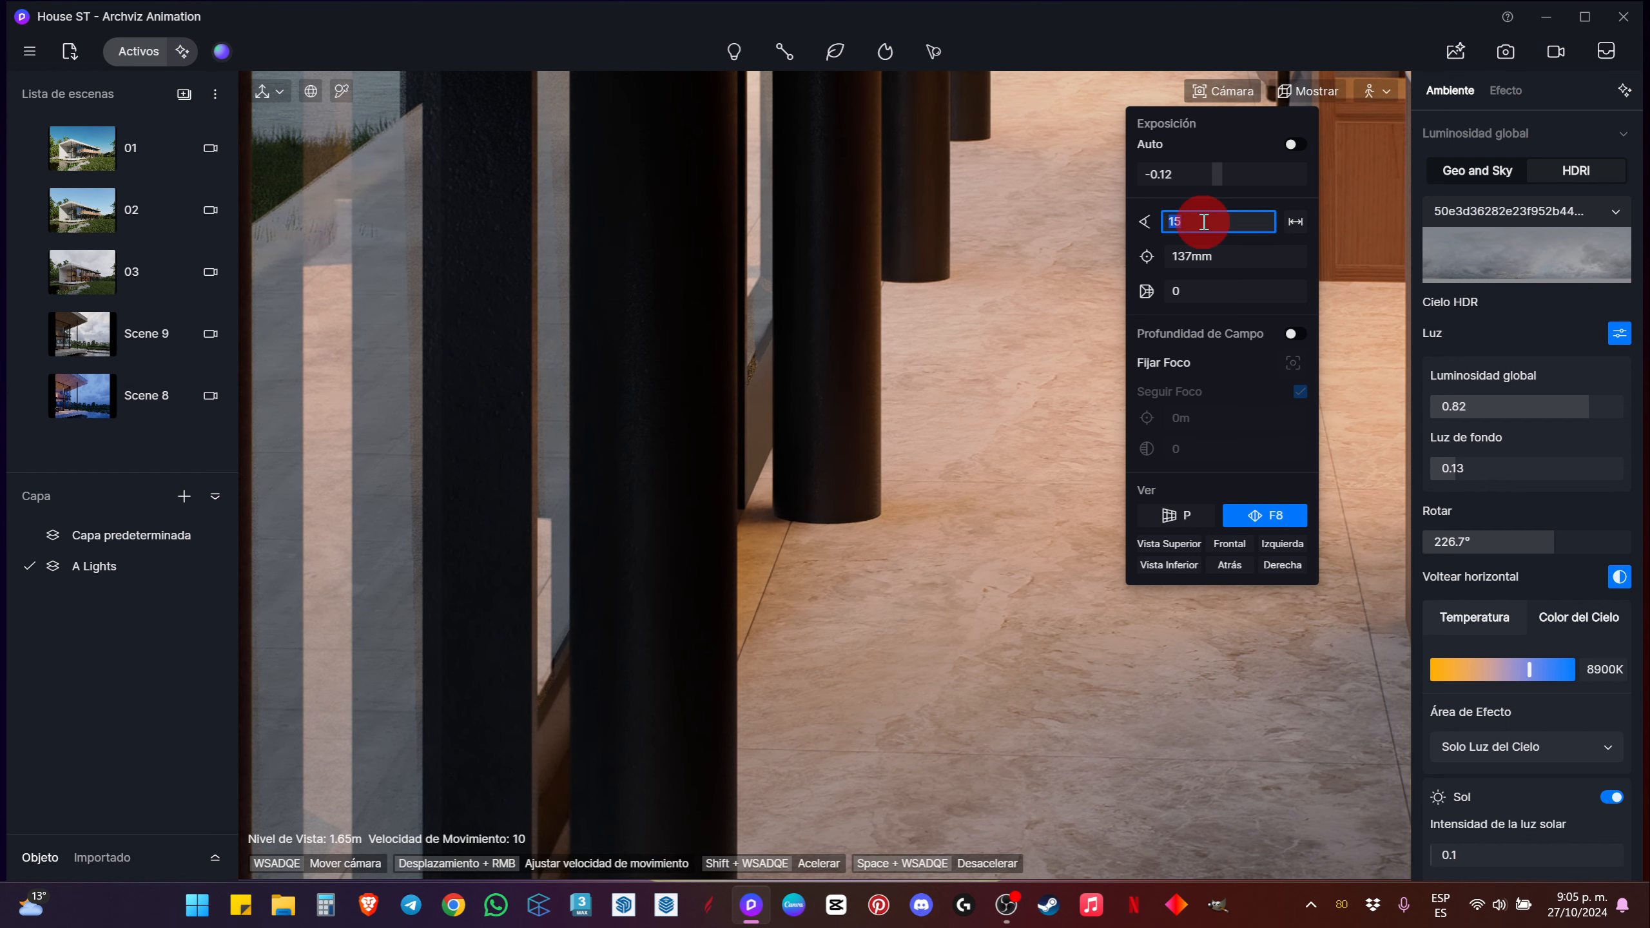
{"action": "key", "text": "Return"}
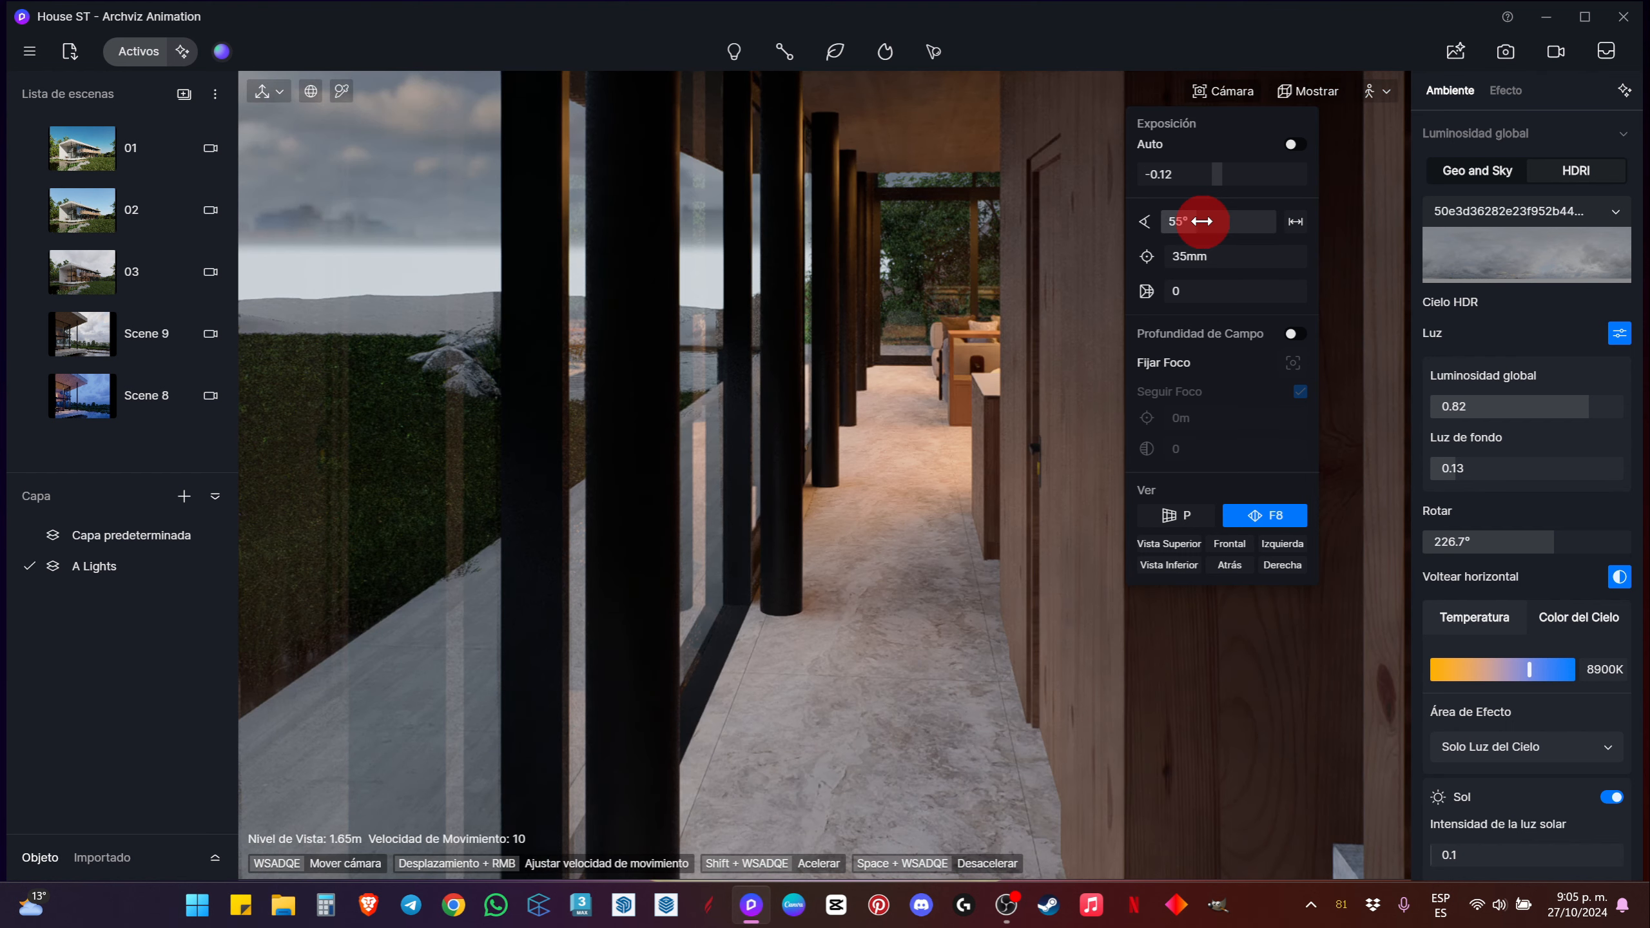
{"action": "left_click", "coordinate": [933, 536]}
Step: Pick the kitchen island's wood material with the material picker to show its properties
{"action": "key", "text": "w"}
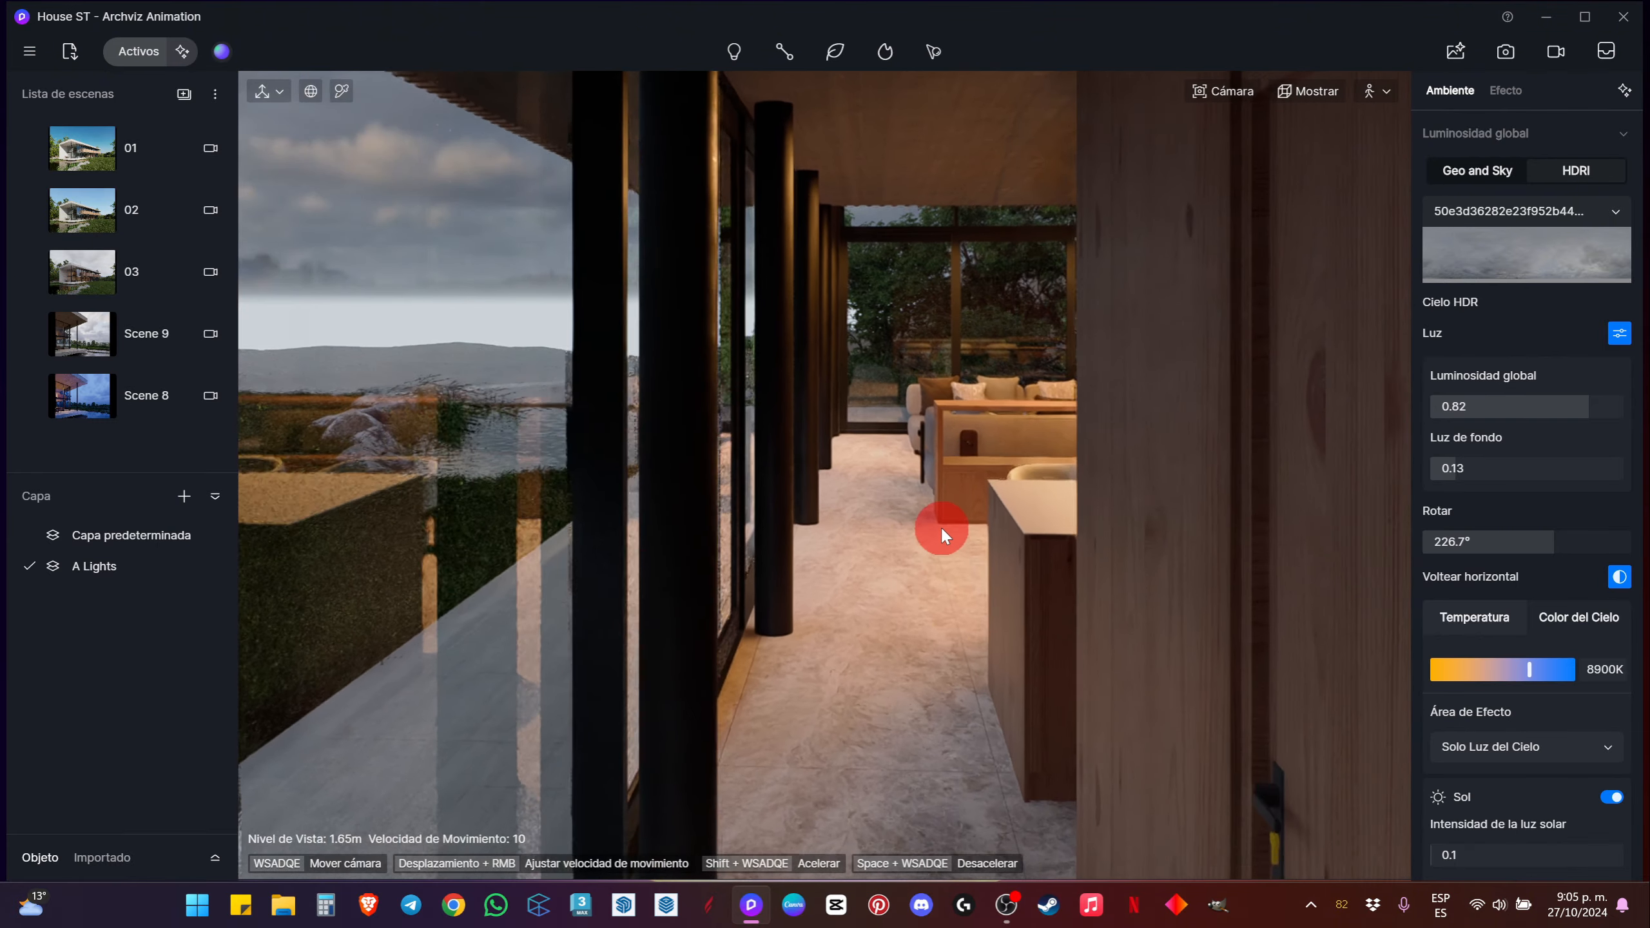
{"action": "right_click_drag", "start_coordinate": [943, 534], "coordinate": [1276, 594]}
{"action": "key", "text": "w"}
{"action": "right_click_drag", "start_coordinate": [844, 572], "coordinate": [758, 469]}
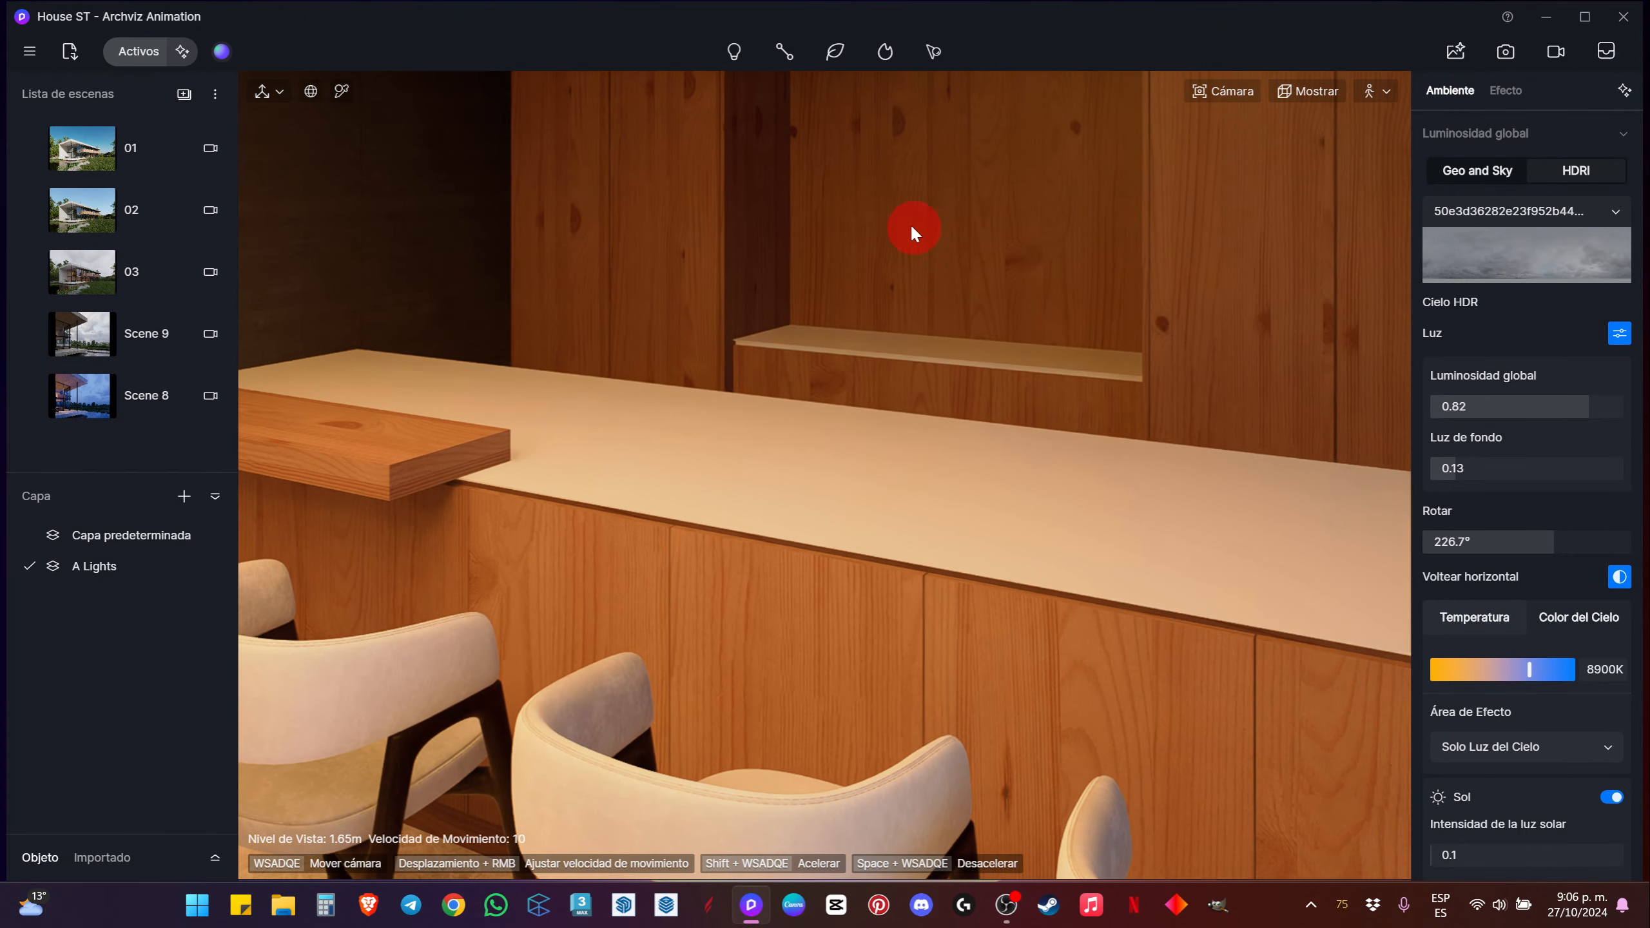
{"action": "right_click_drag", "start_coordinate": [766, 213], "coordinate": [691, 404]}
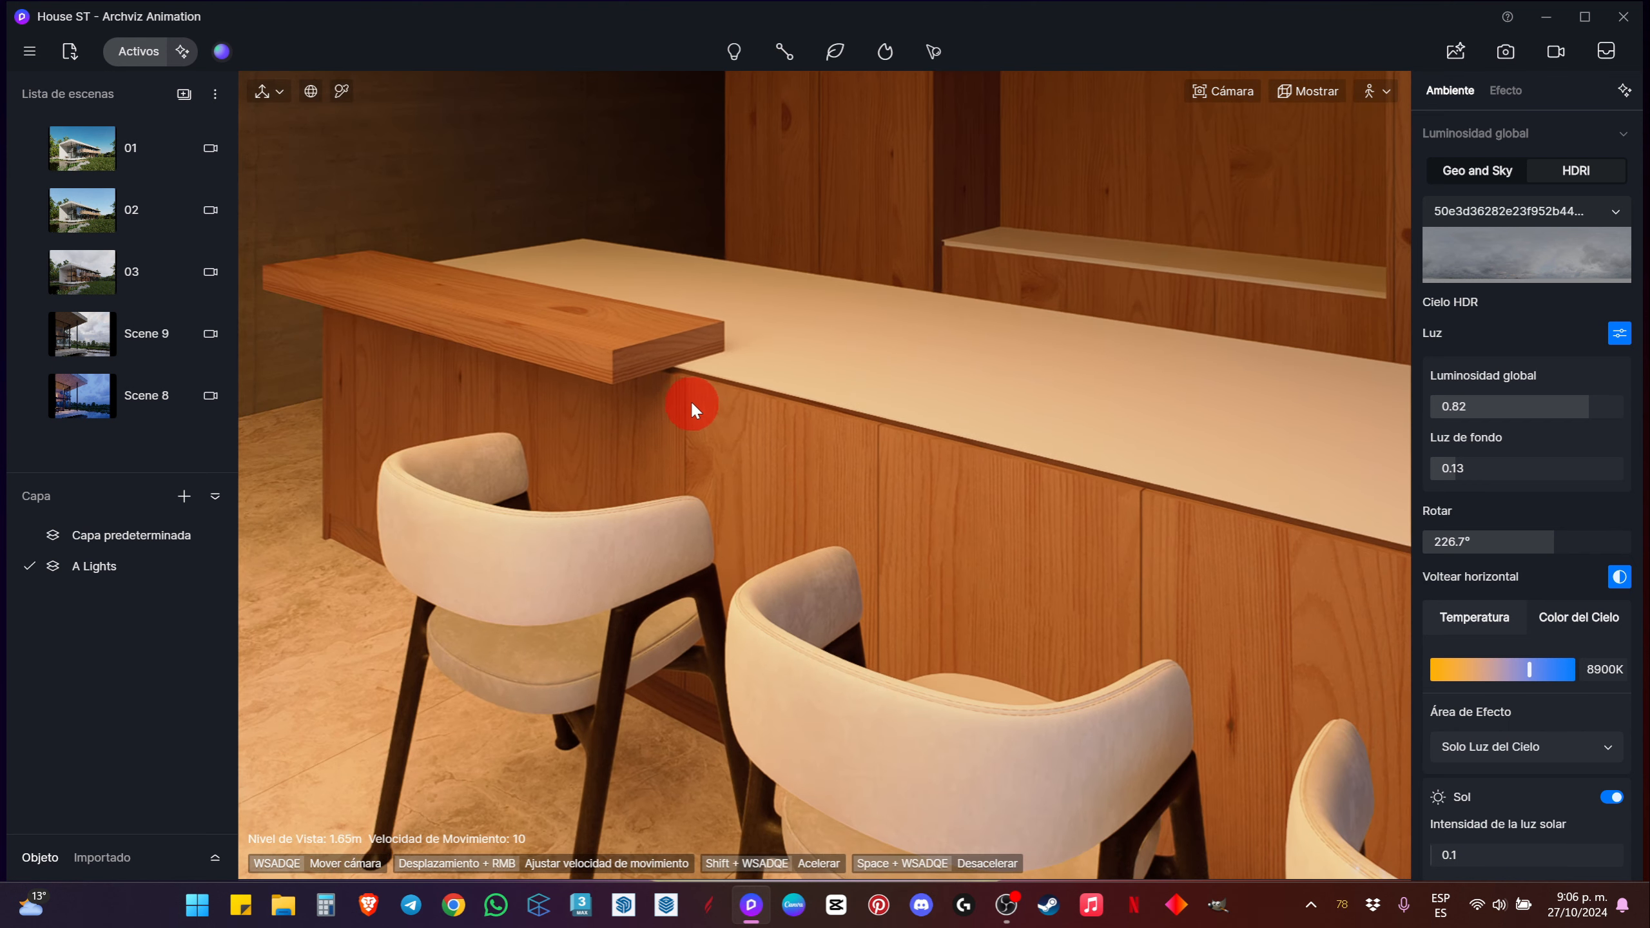
{"action": "left_click", "coordinate": [340, 92]}
{"action": "left_click", "coordinate": [541, 306]}
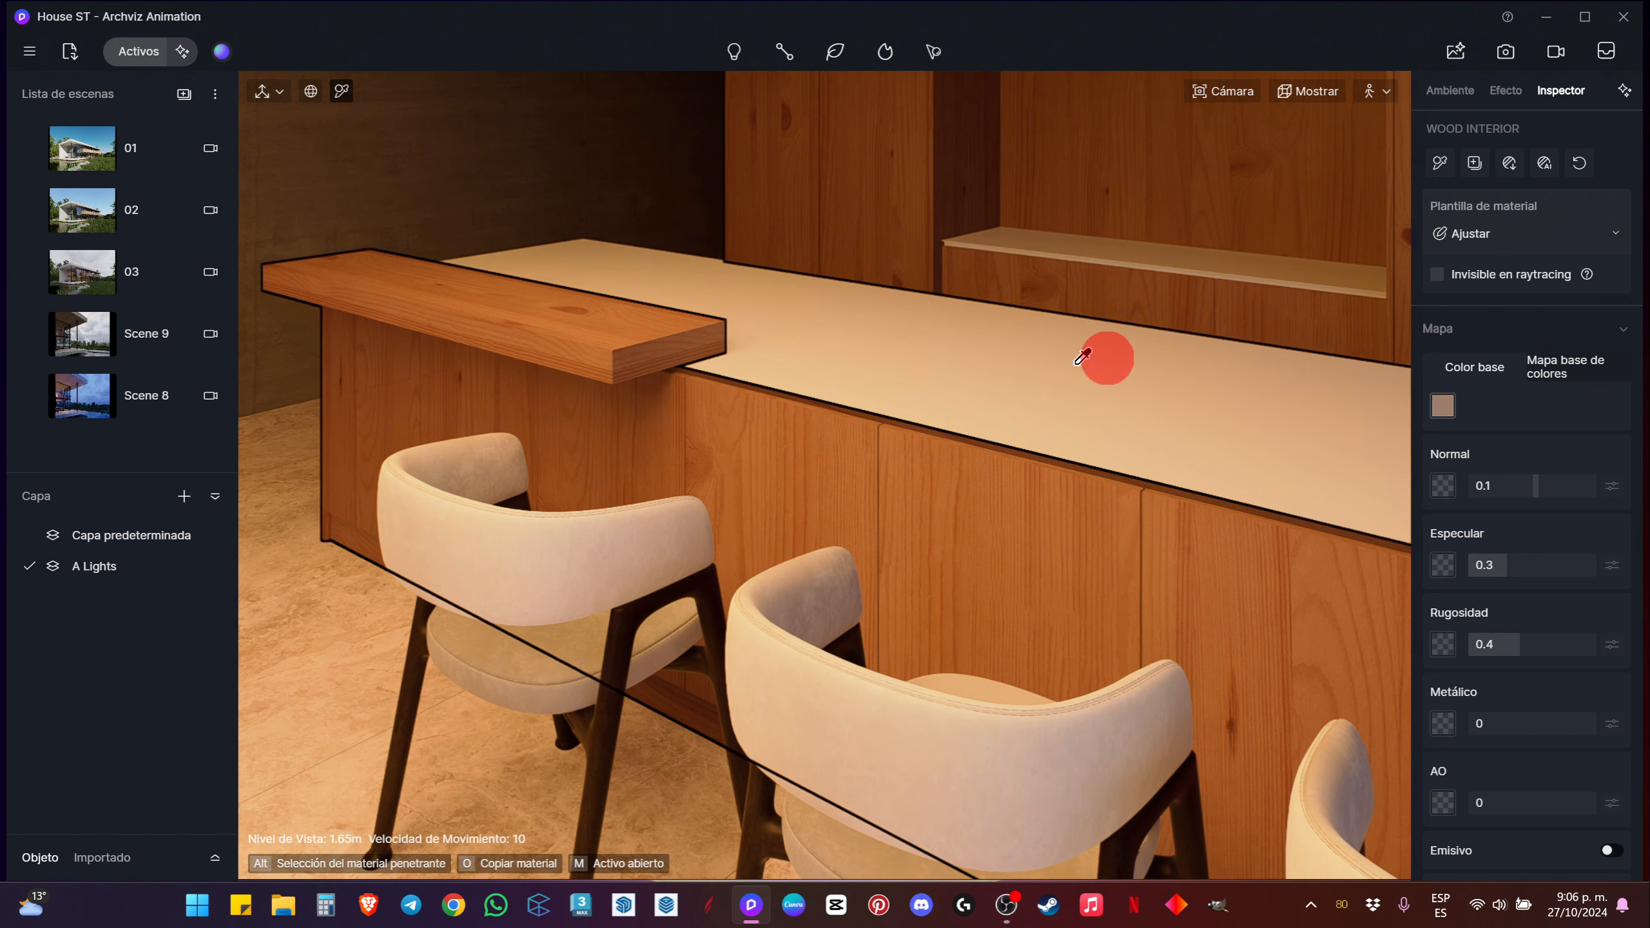
Step: Open the asset library's online materials and show the Wood category
{"action": "left_click", "coordinate": [135, 52]}
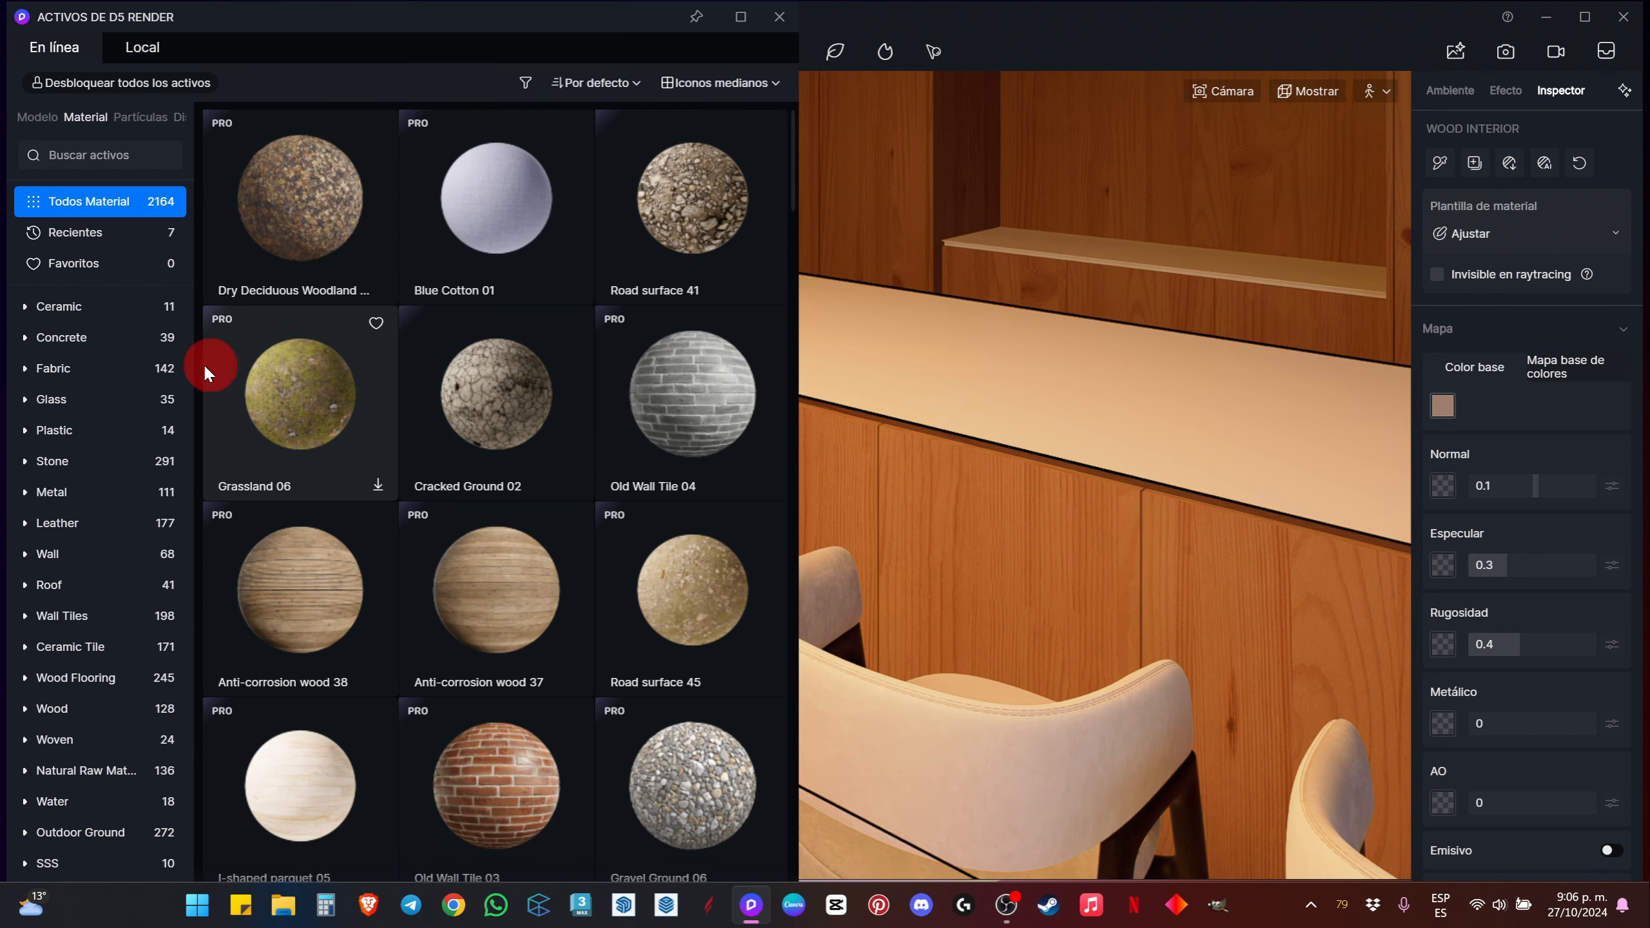
{"action": "left_click", "coordinate": [60, 708]}
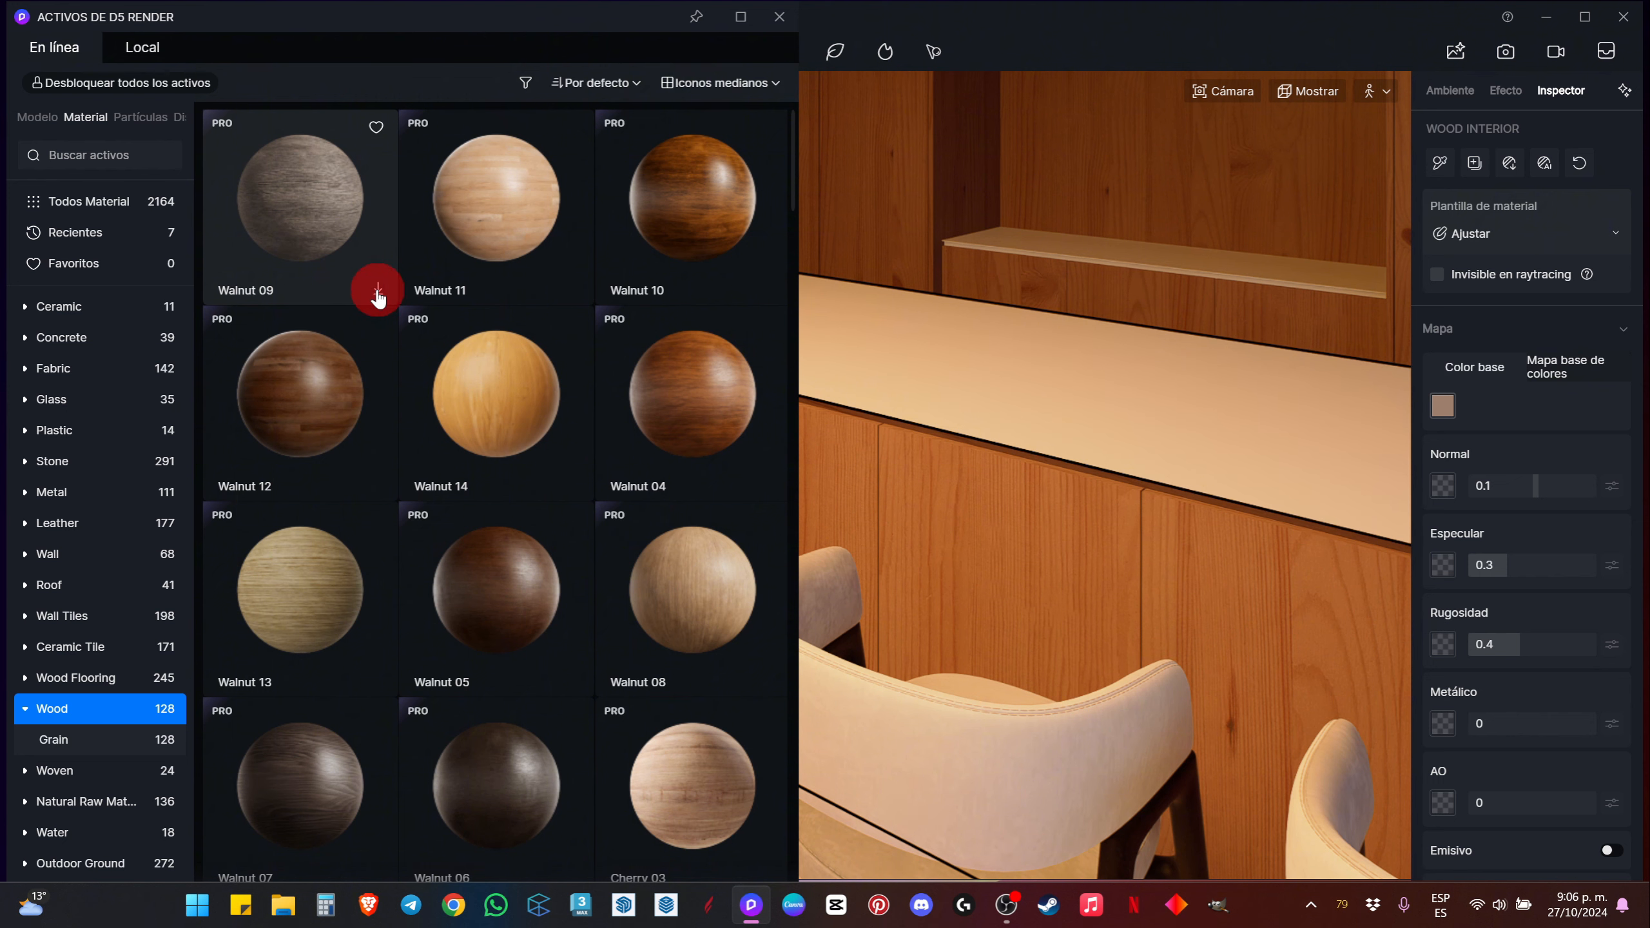
Step: Try to use the Walnut 09 material, review the monthly subscription plans and dismiss the offer
{"action": "left_click", "coordinate": [317, 209]}
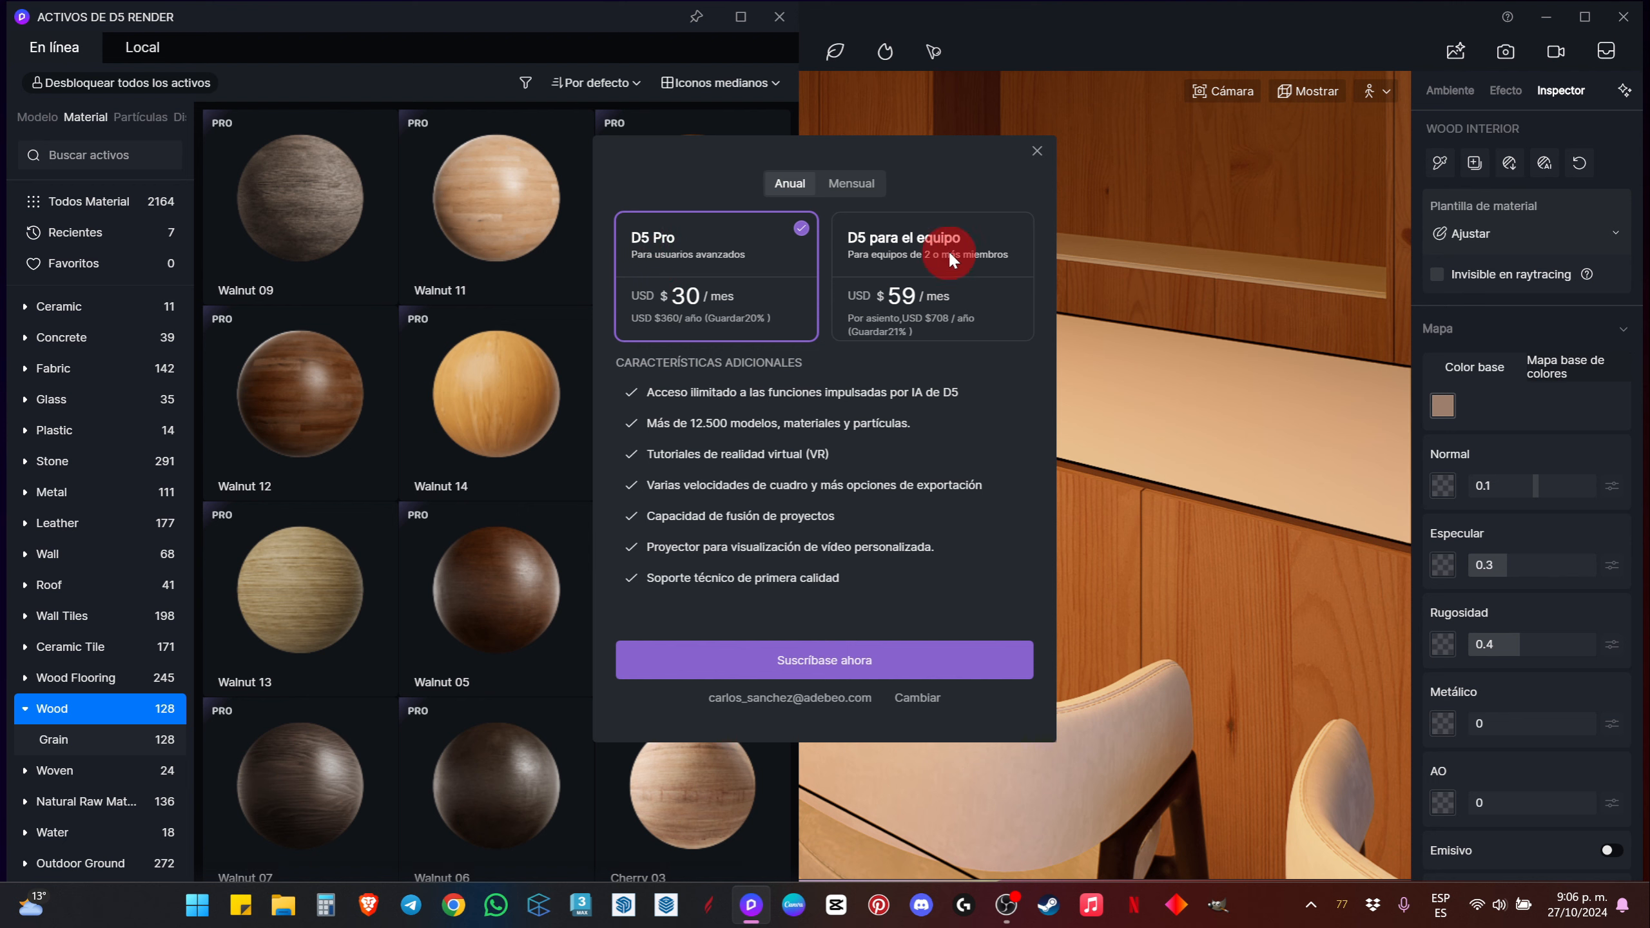
{"action": "left_click", "coordinate": [865, 187]}
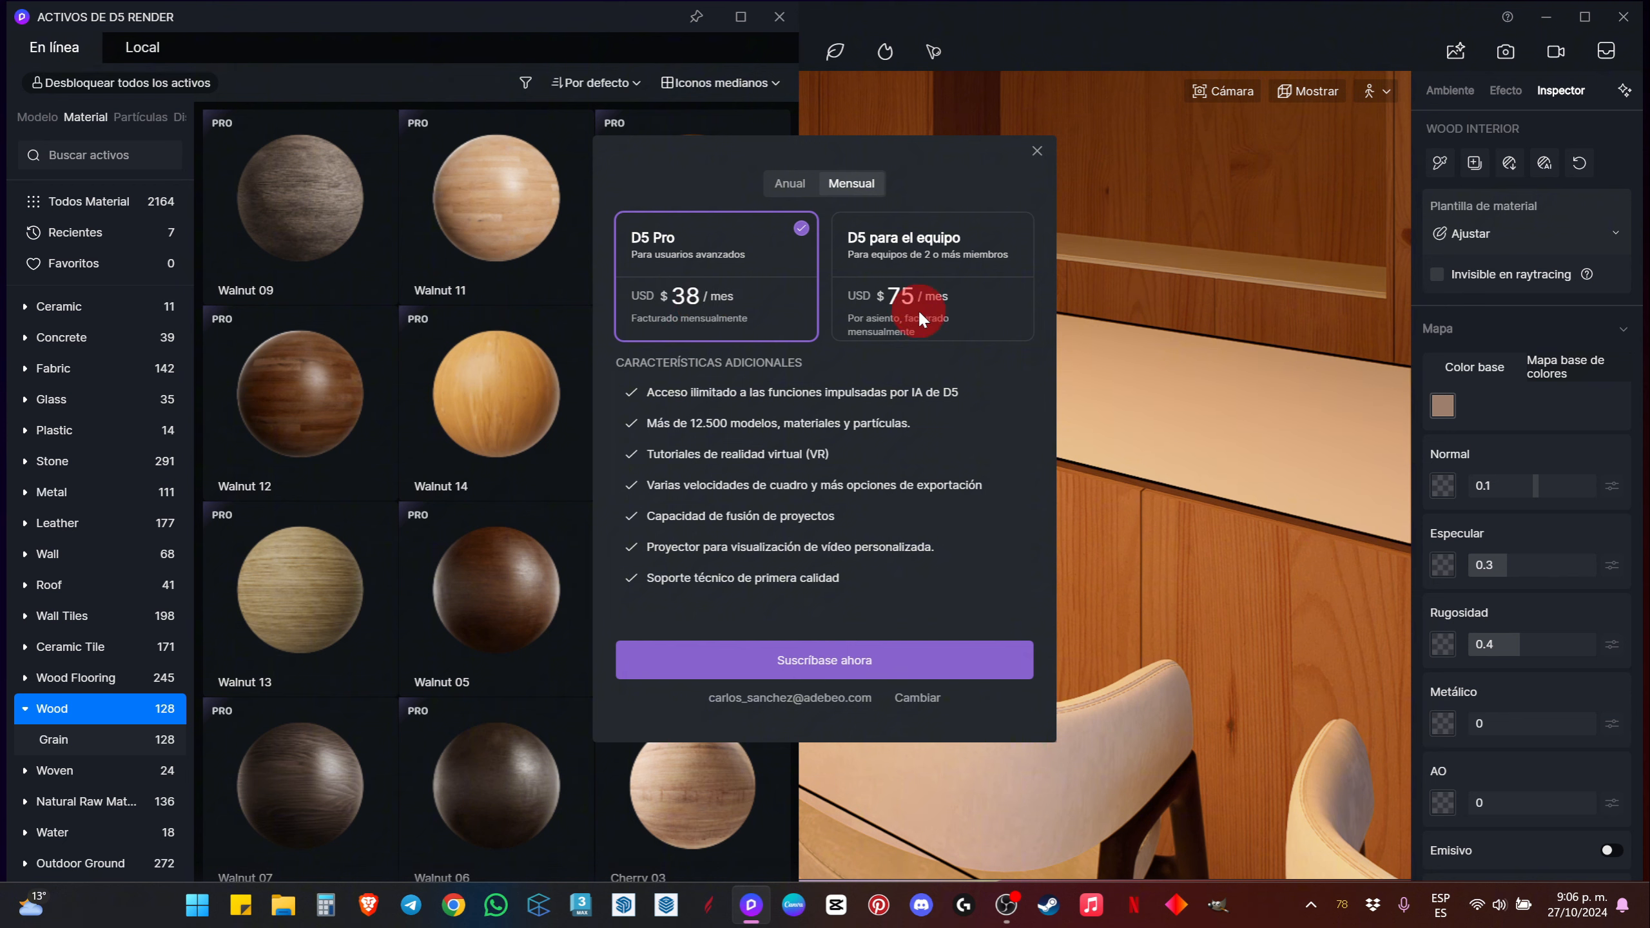
{"action": "left_click", "coordinate": [1038, 149]}
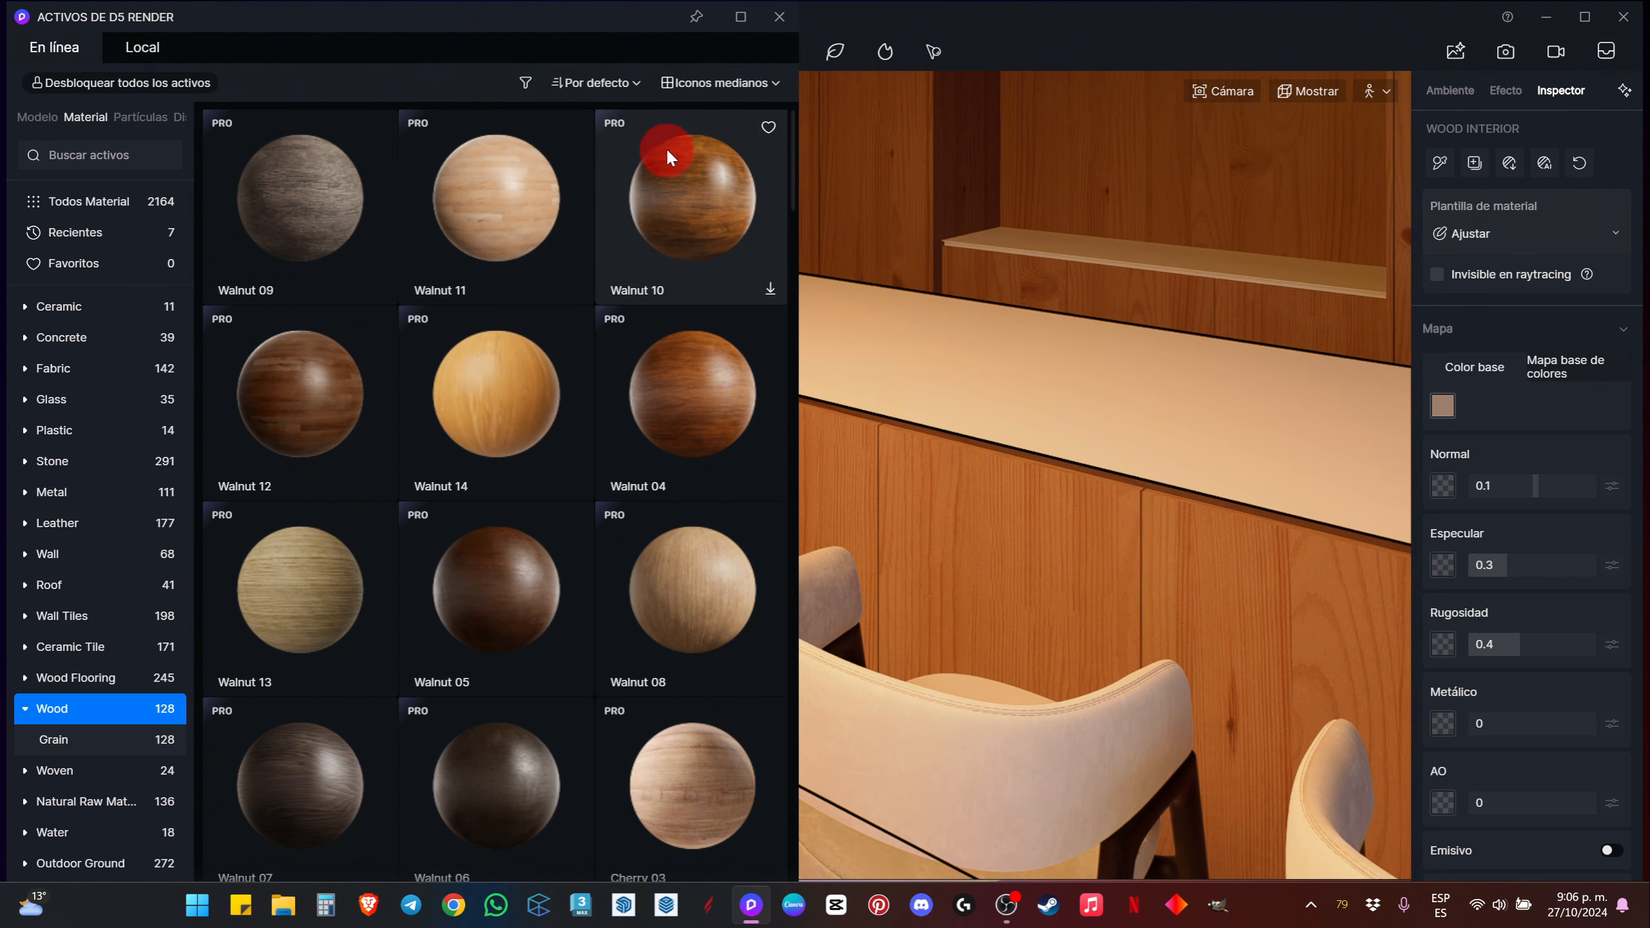
Step: Sort the wood materials by Primero Gratis and download Brown Strip Wood Grain
{"action": "left_click", "coordinate": [611, 96]}
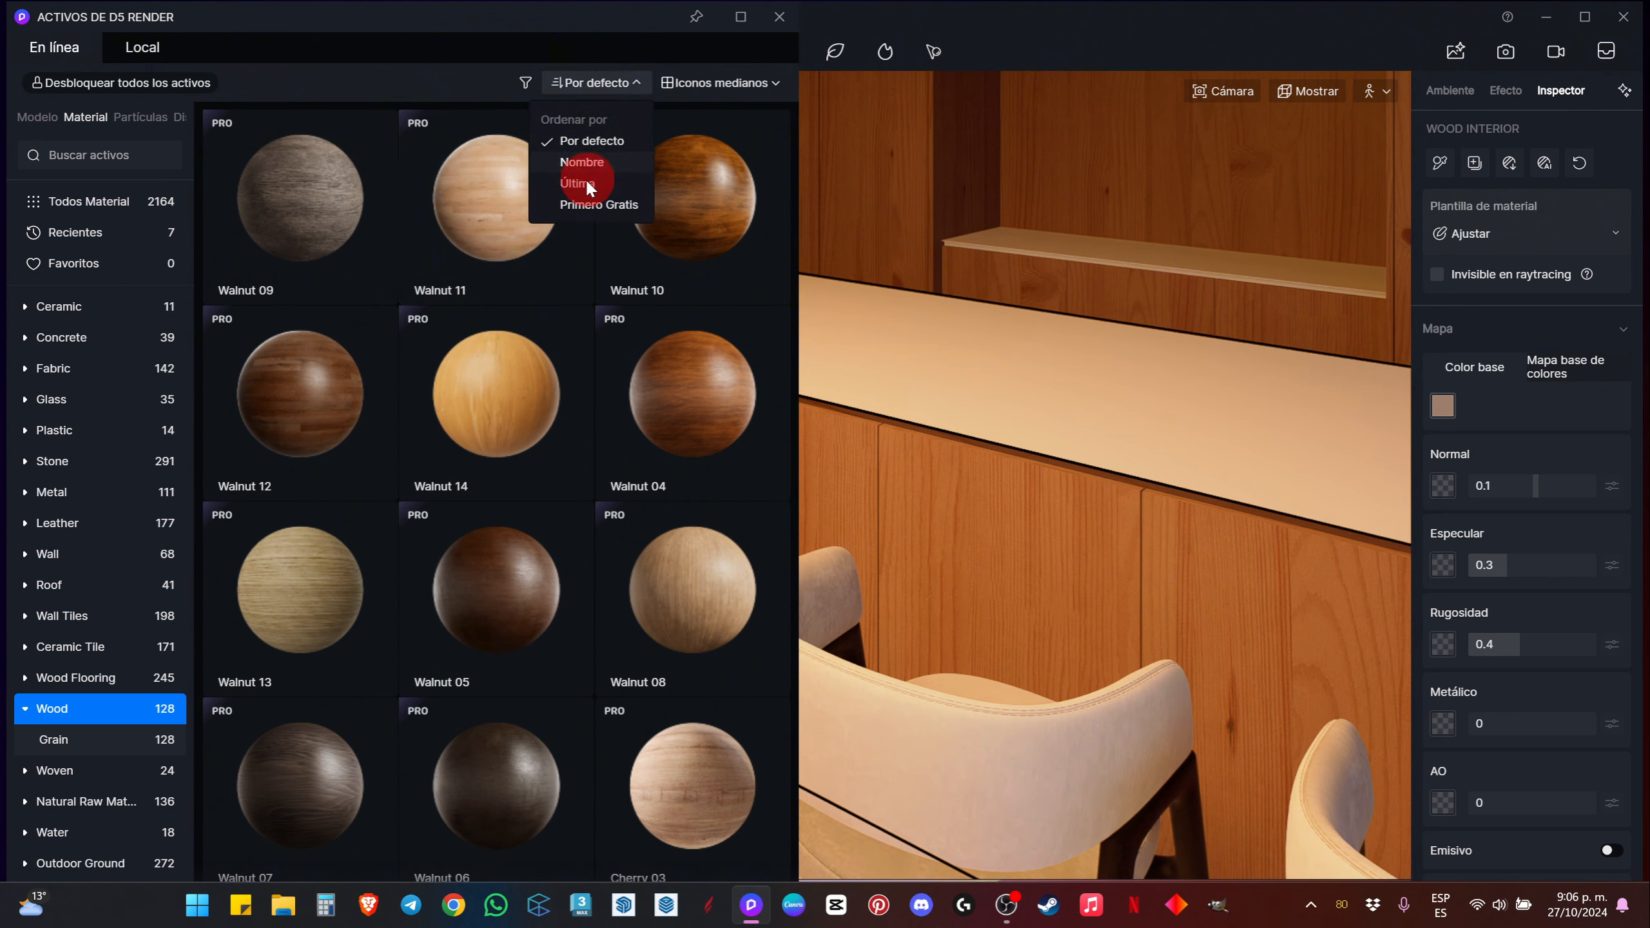
{"action": "left_click", "coordinate": [601, 205]}
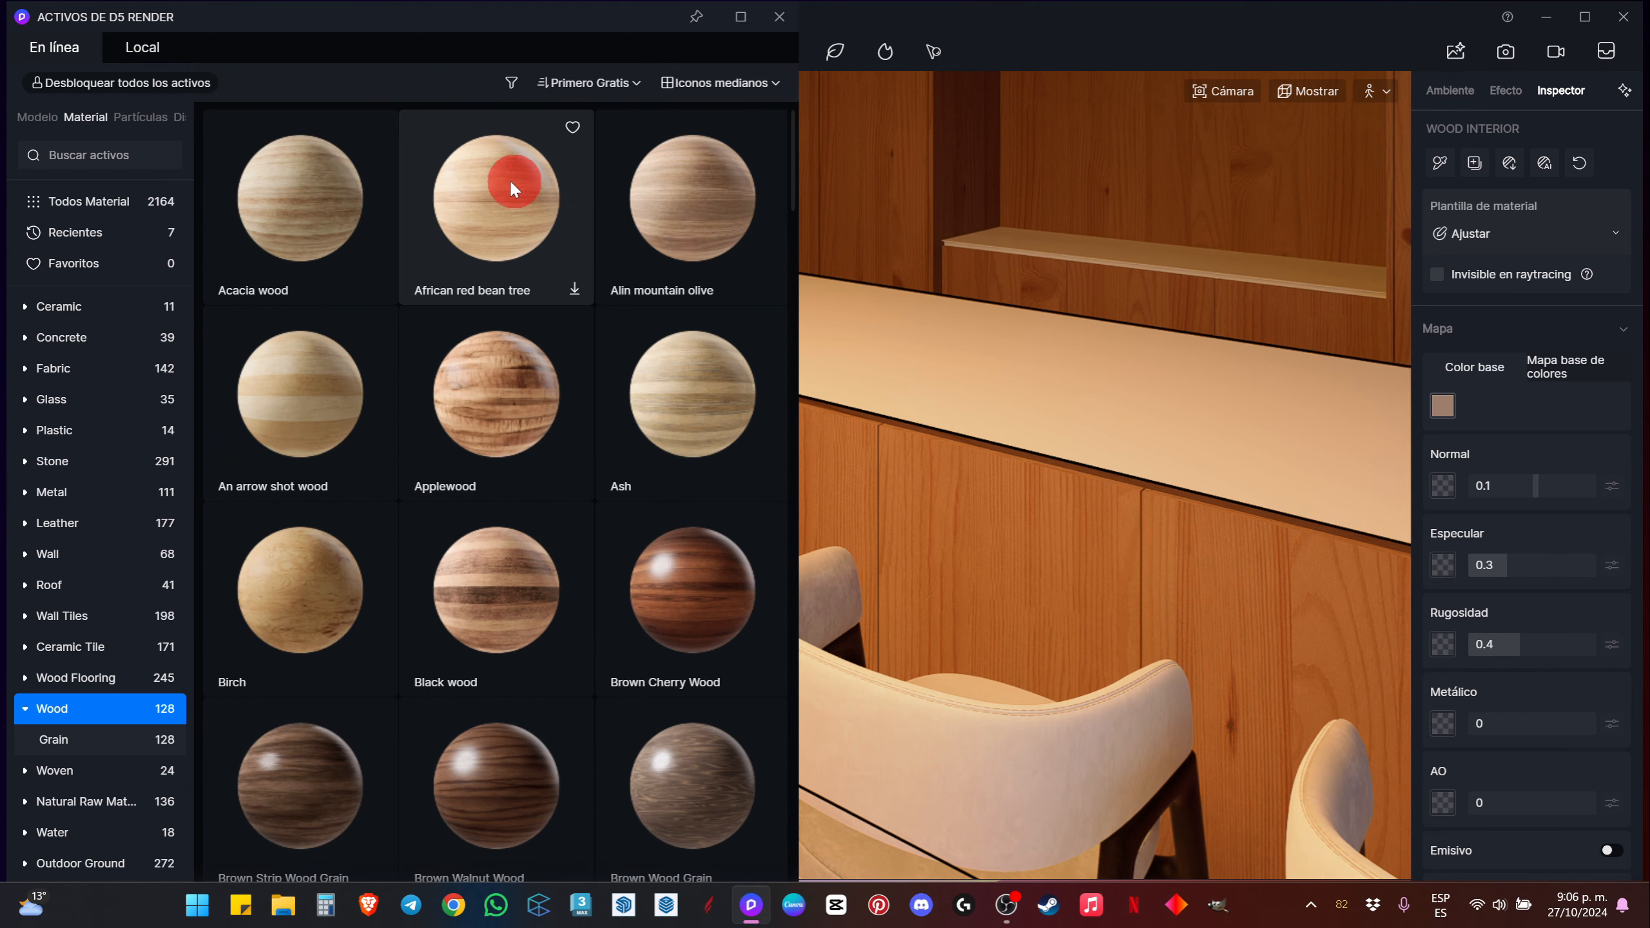
{"action": "scroll", "coordinate": [332, 478], "scroll_direction": "down", "scroll_amount": 4}
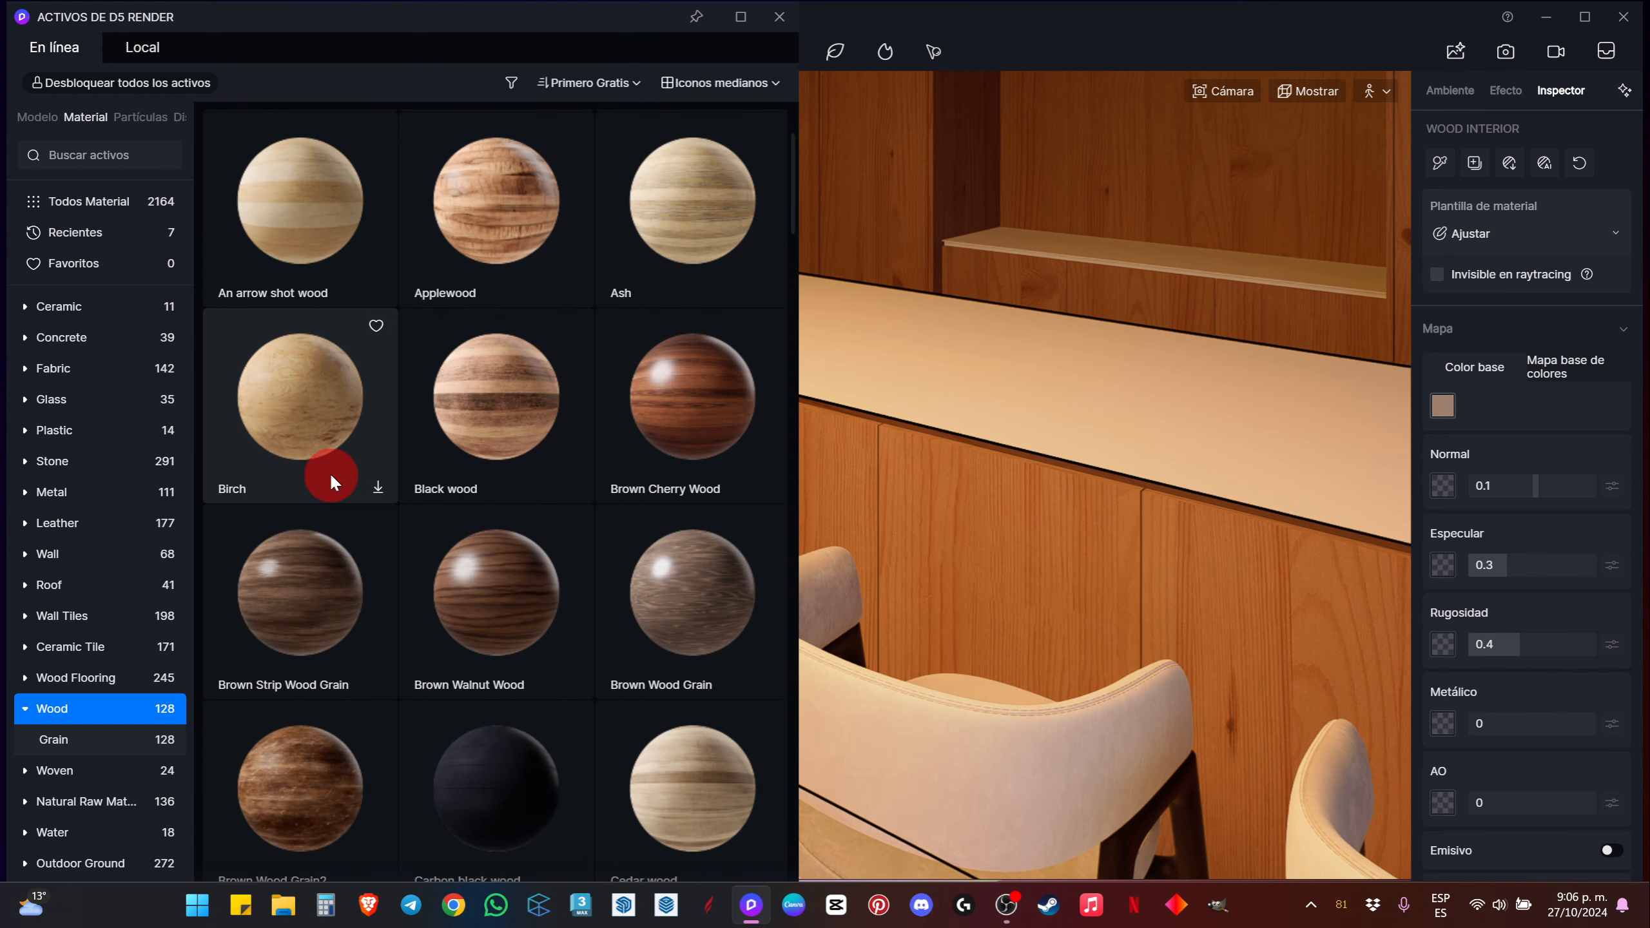
{"action": "scroll", "coordinate": [331, 481], "scroll_direction": "down", "scroll_amount": 1}
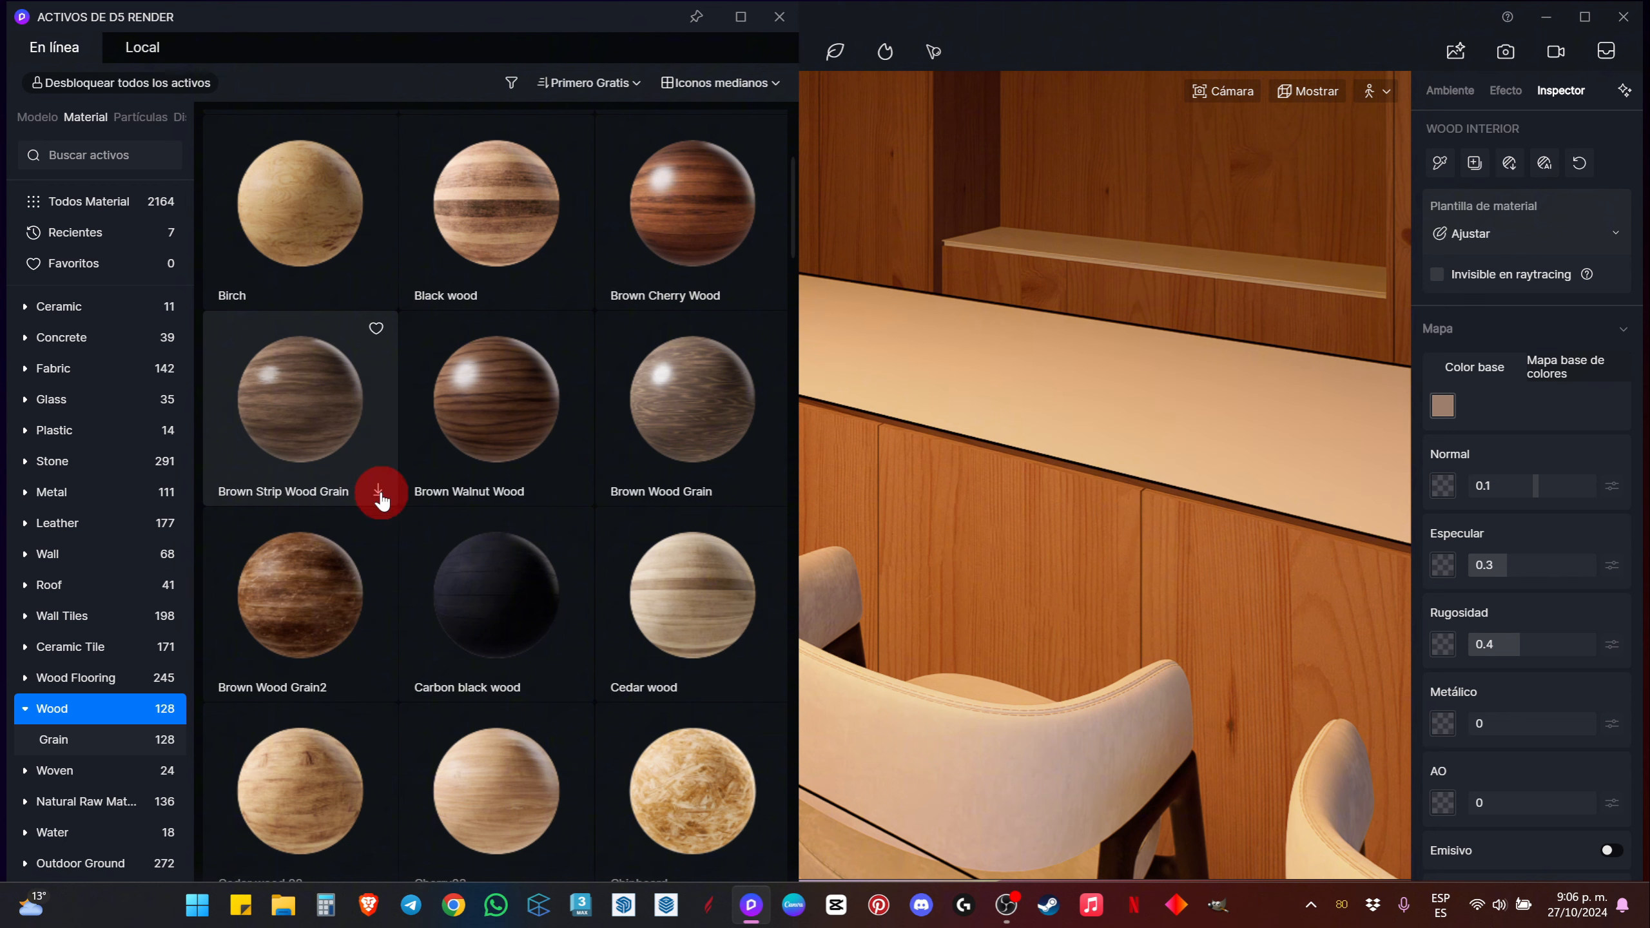
{"action": "left_click", "coordinate": [379, 492]}
Step: Apply Brown Strip Wood Grain to the kitchen island's wood panels and close the asset library
{"action": "left_click_drag", "start_coordinate": [286, 394], "coordinate": [1112, 530]}
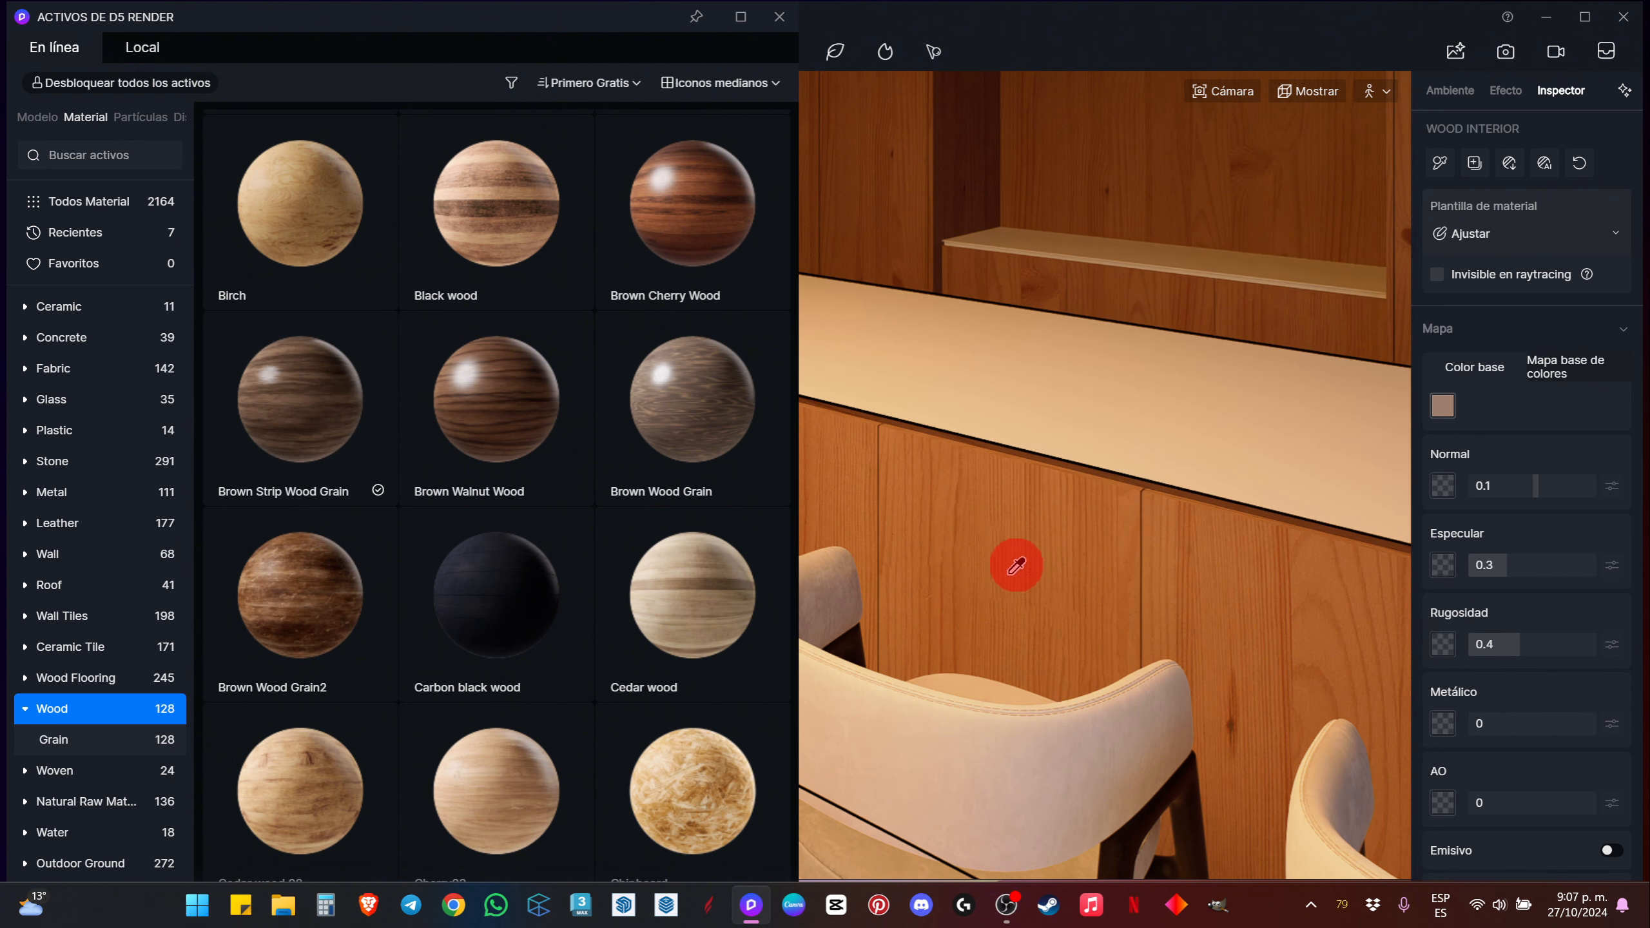
{"action": "left_click_drag", "start_coordinate": [364, 468], "coordinate": [1071, 467]}
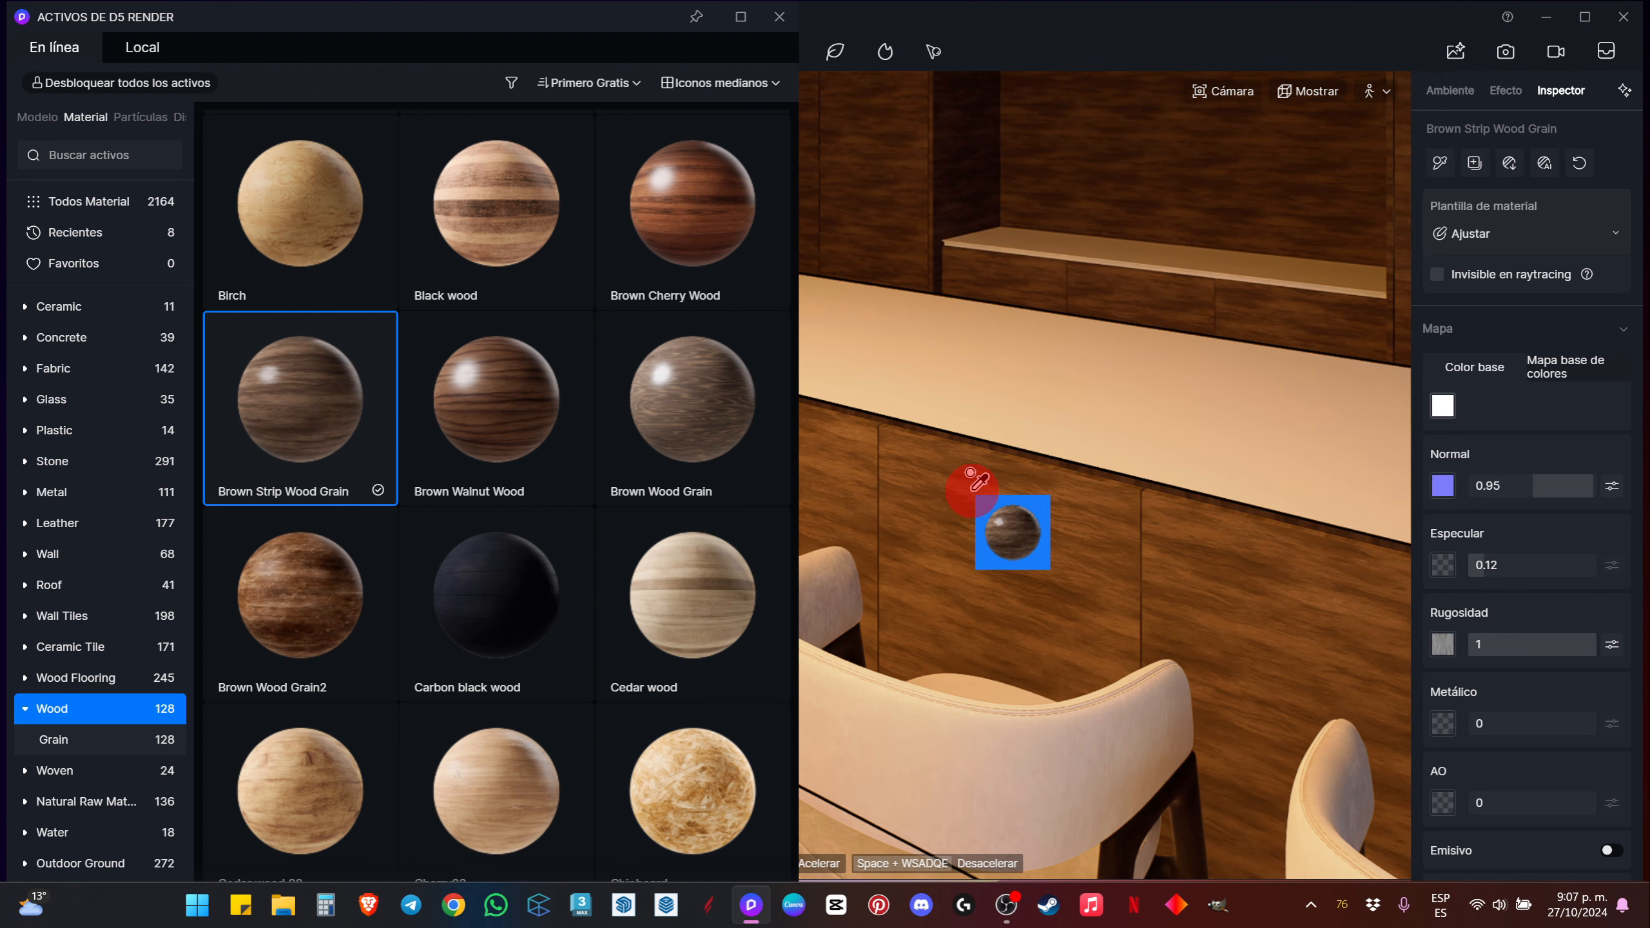
{"action": "left_click", "coordinate": [779, 19]}
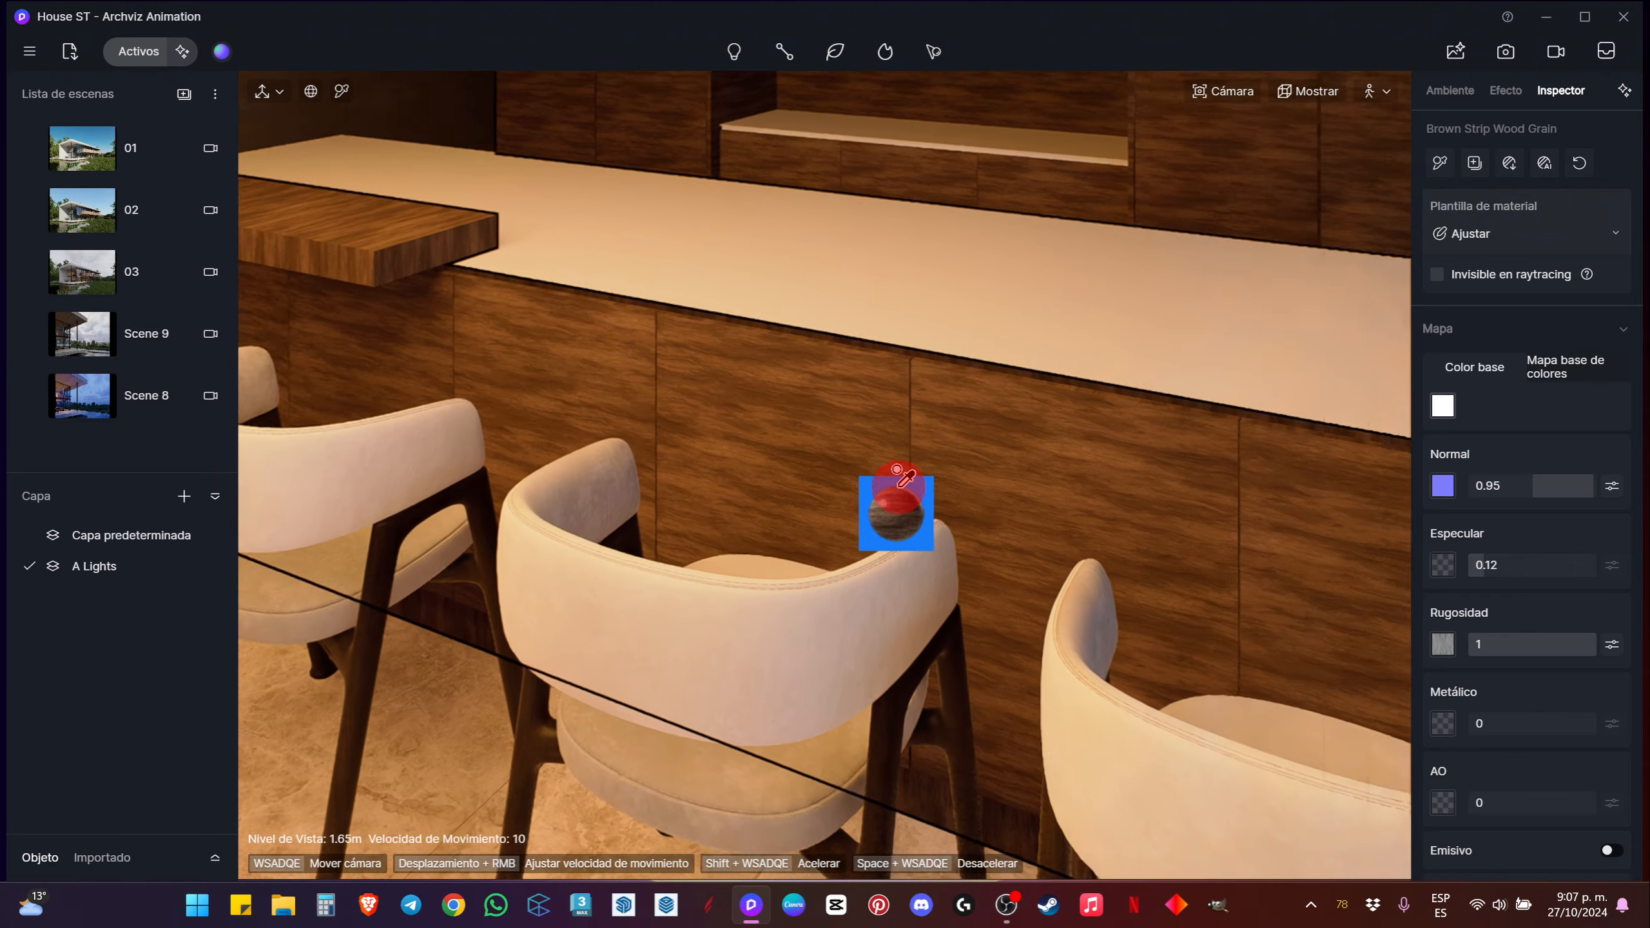
Step: Set the UV rotation of the Brown Strip Wood Grain material to 90°
{"action": "scroll", "coordinate": [1510, 427], "scroll_direction": "down", "scroll_amount": 3}
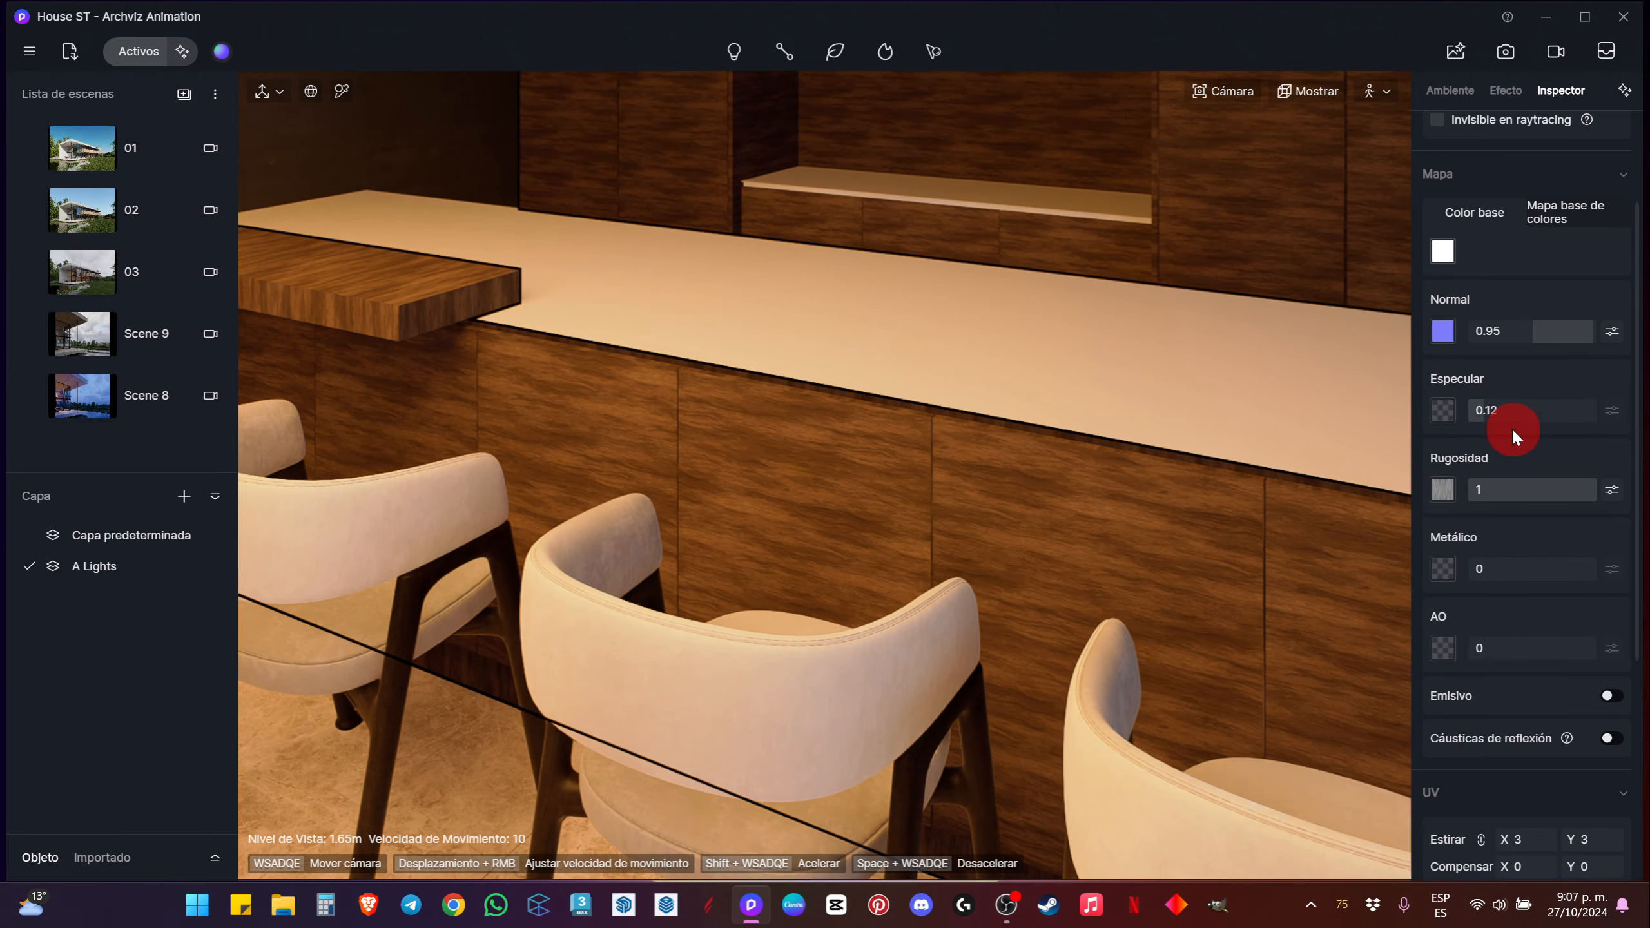
{"action": "scroll", "coordinate": [1511, 428], "scroll_direction": "down", "scroll_amount": 2}
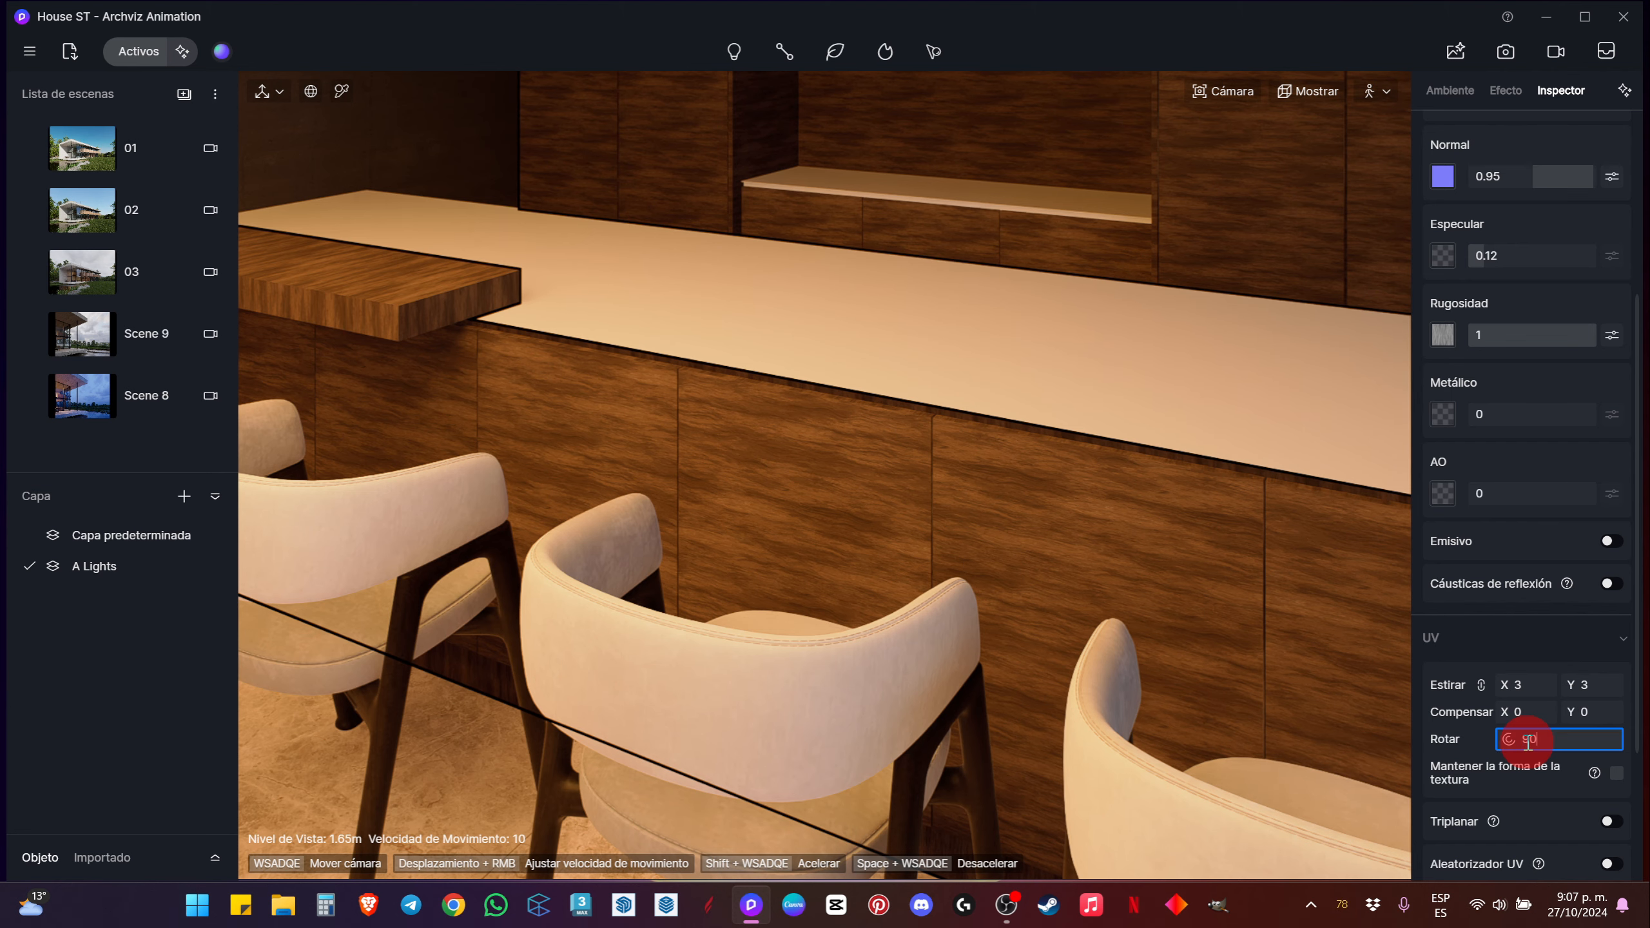
{"action": "key", "text": "Return"}
Step: Inspect the wood grain direction on the kitchen island's panels, overhanging wooden slab and surrounding cabinets
{"action": "key", "text": "w"}
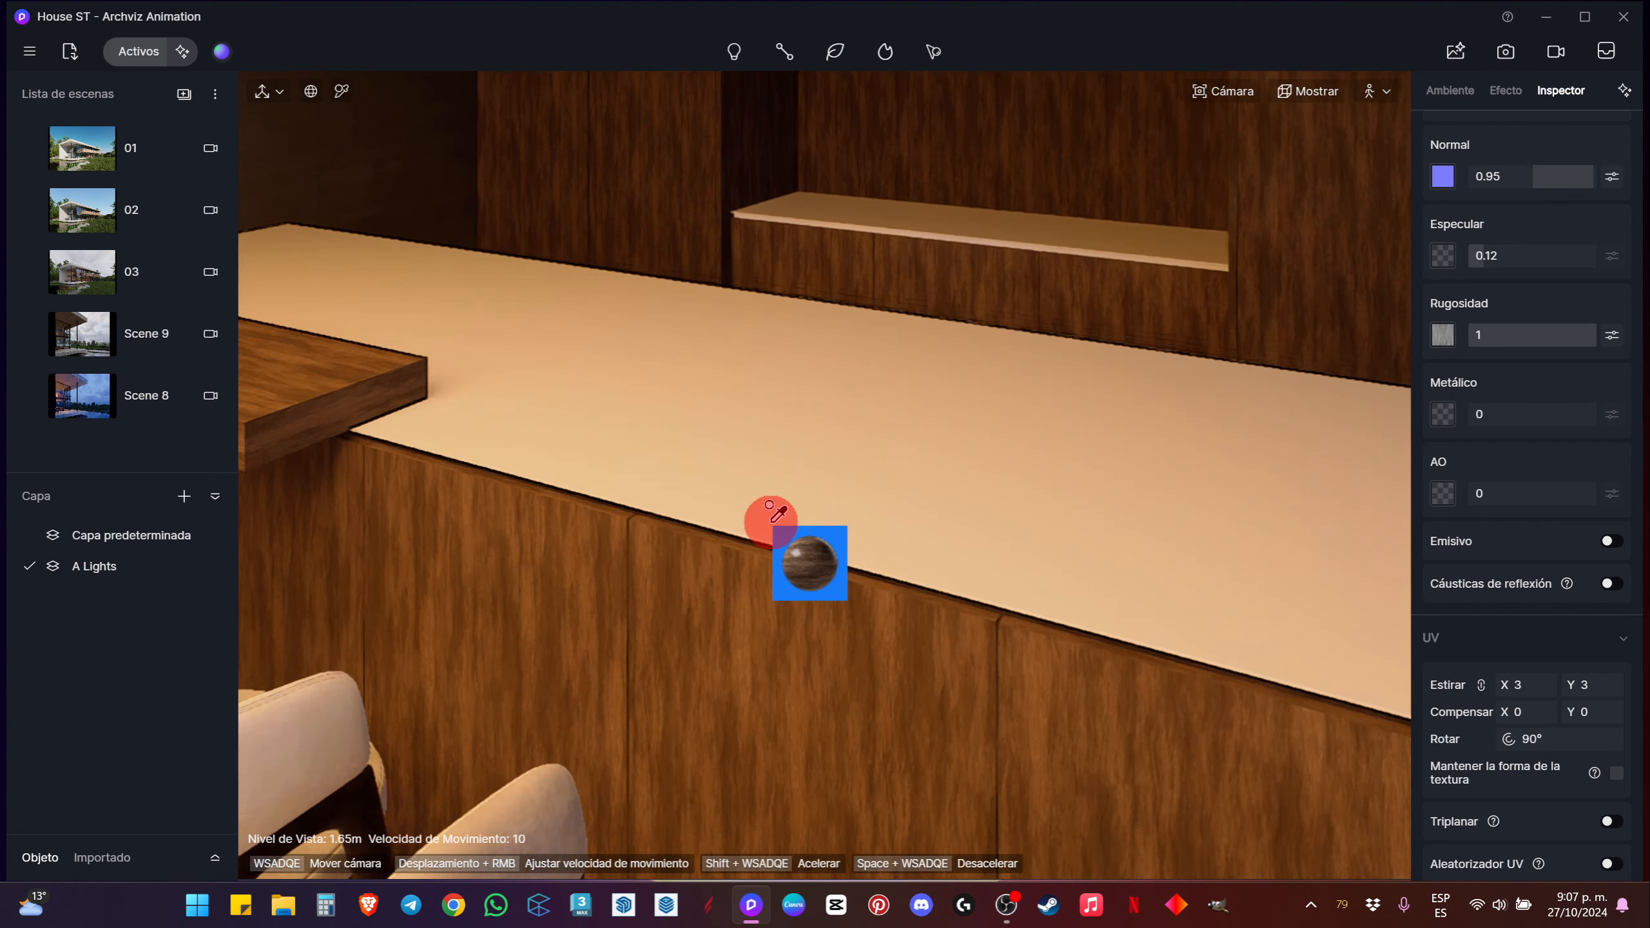
{"action": "key", "text": "s"}
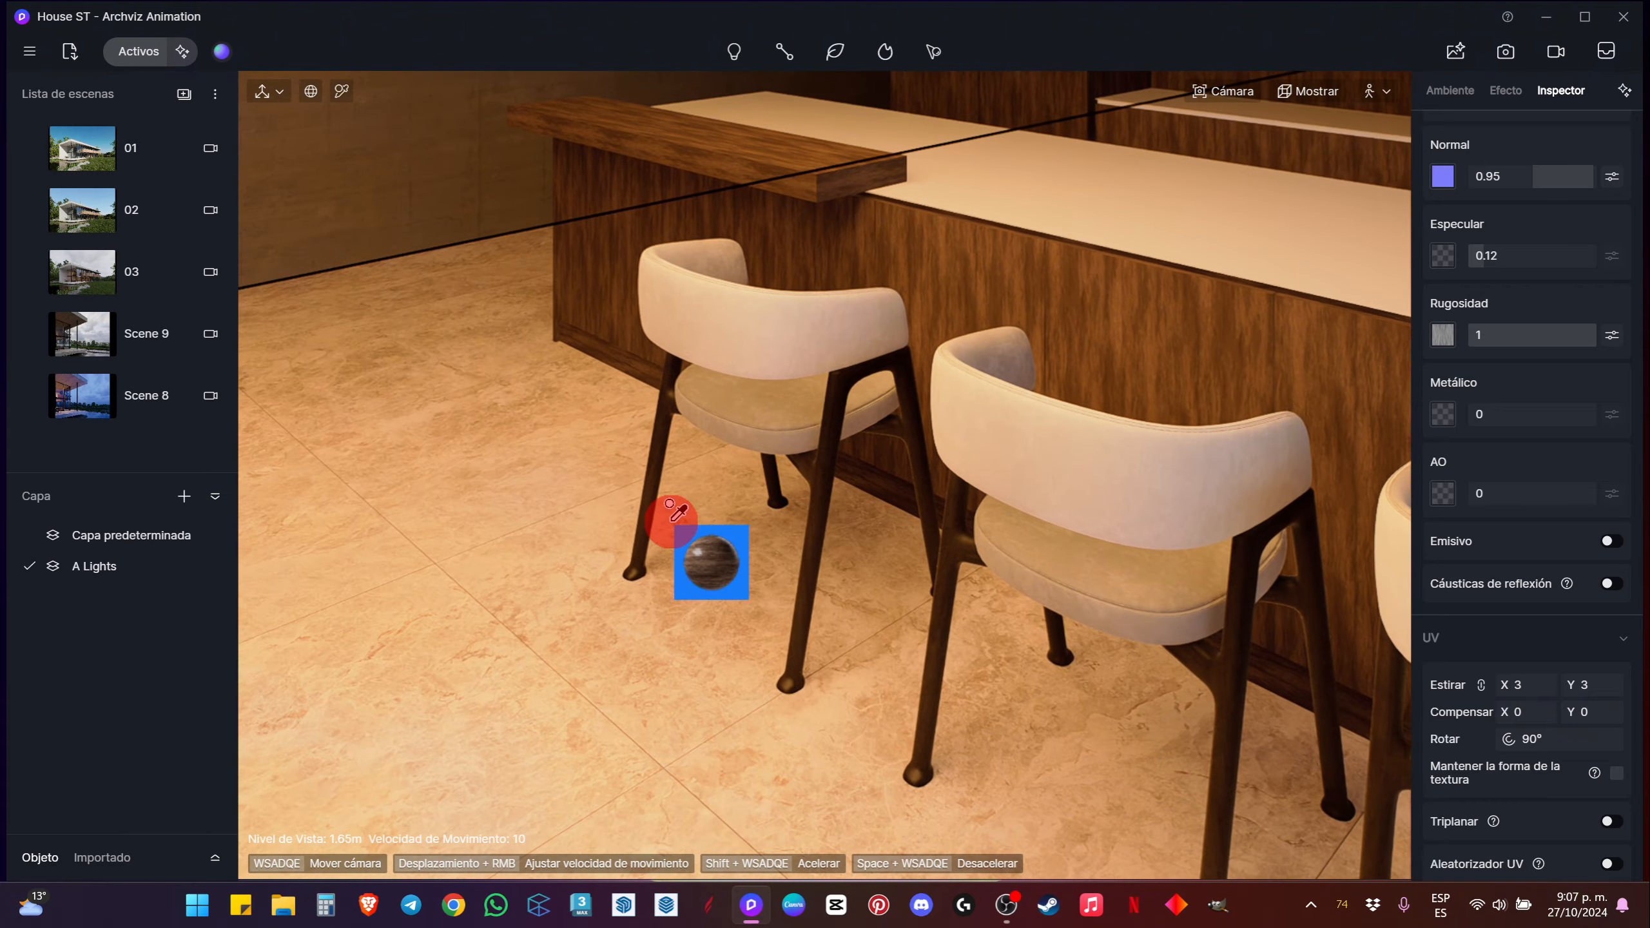
{"action": "mouse_move", "coordinate": [673, 520]}
{"action": "right_mouse_down"}
{"action": "mouse_move", "coordinate": [847, 446]}
{"action": "mouse_move", "coordinate": [731, 640]}
{"action": "mouse_move", "coordinate": [1064, 261]}
{"action": "mouse_move", "coordinate": [873, 357]}
{"action": "mouse_move", "coordinate": [870, 339]}
{"action": "mouse_move", "coordinate": [1309, 360]}
{"action": "mouse_move", "coordinate": [895, 380]}
{"action": "mouse_move", "coordinate": [677, 500]}
{"action": "right_mouse_up"}
{"action": "key", "text": "w"}
{"action": "key", "text": "s"}
{"action": "key", "text": "w"}
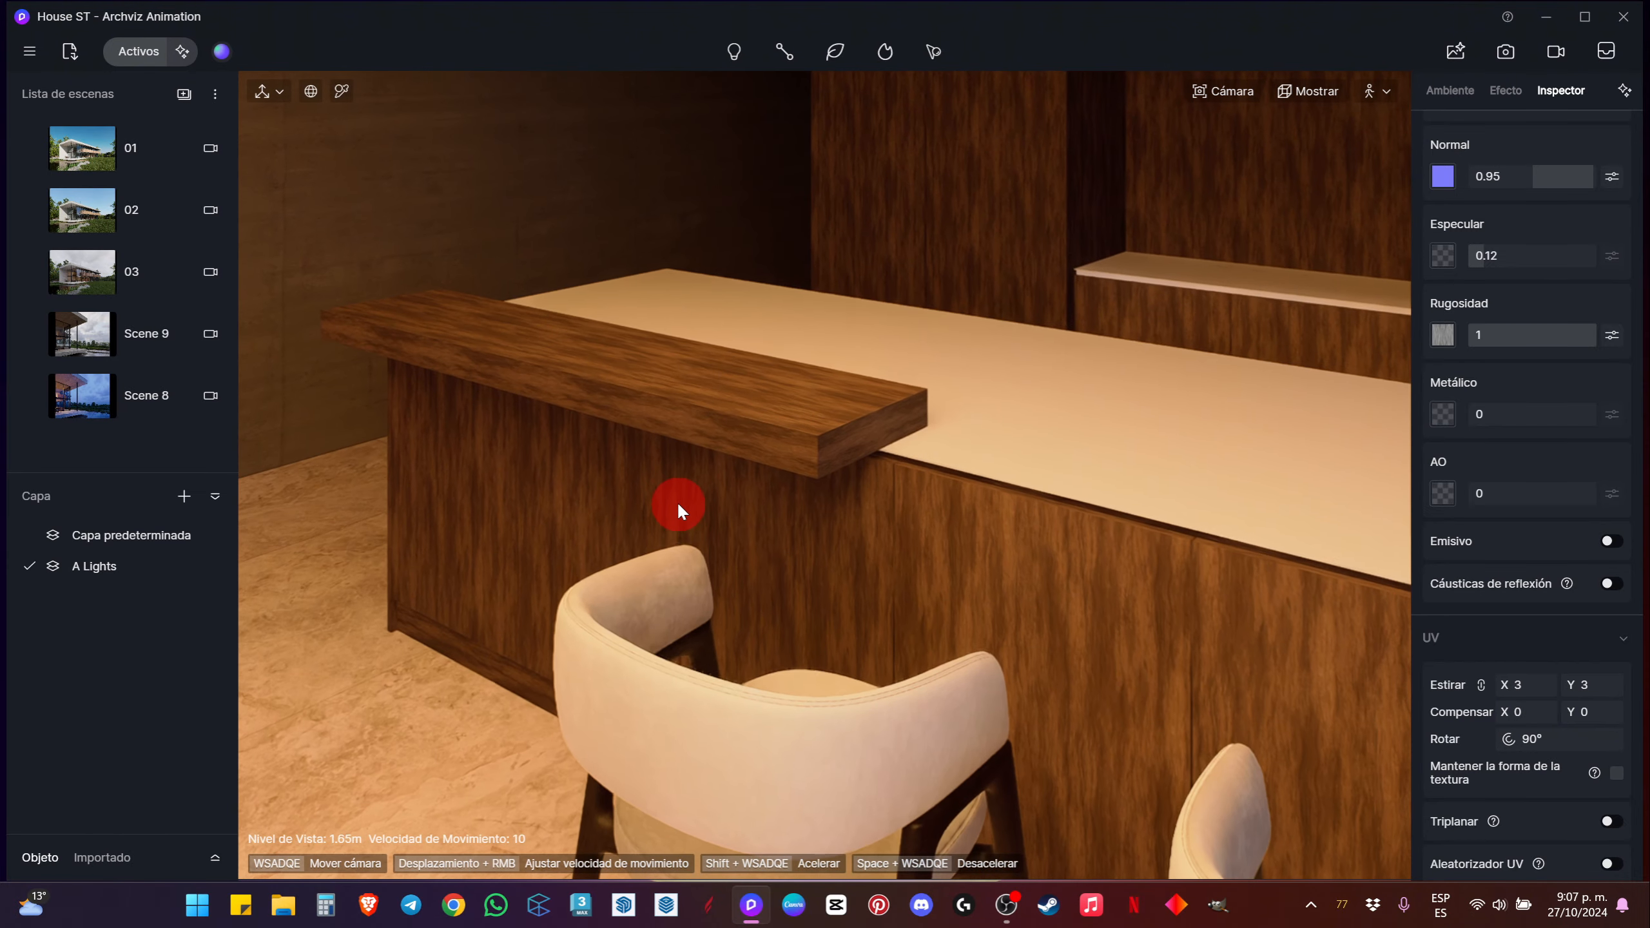
{"action": "key", "text": "w"}
{"action": "right_click_drag", "start_coordinate": [817, 477], "coordinate": [804, 610]}
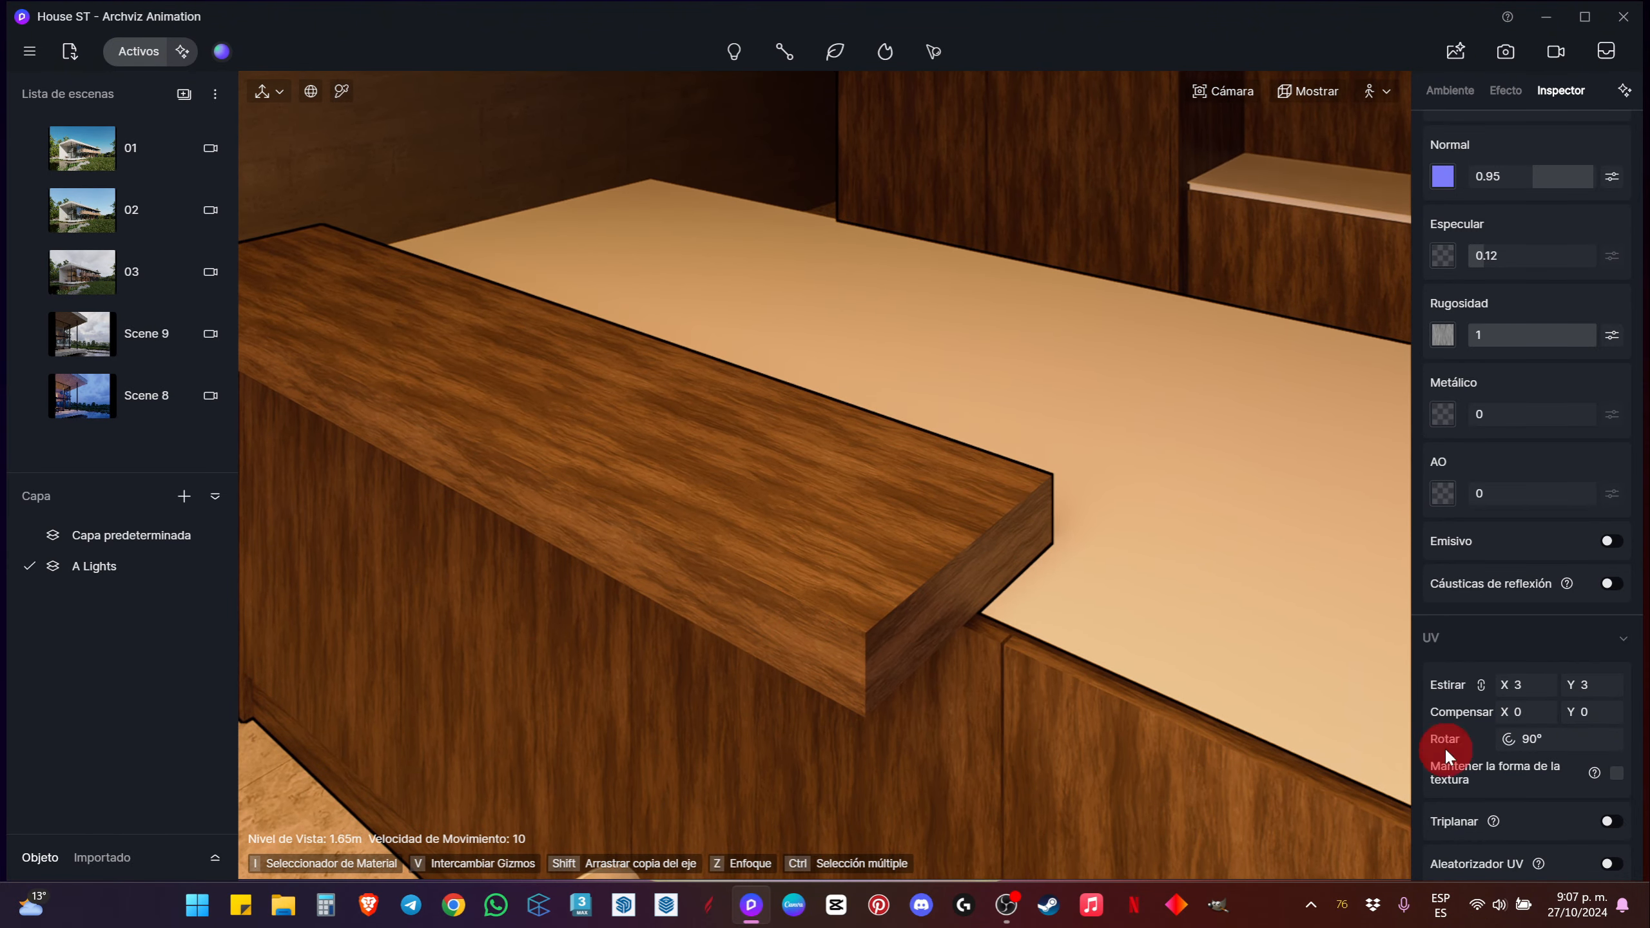
Step: Try the rounded corner option with radius 3 on the wood material and switch it off again
{"action": "scroll", "coordinate": [1544, 698], "scroll_direction": "down", "scroll_amount": 3}
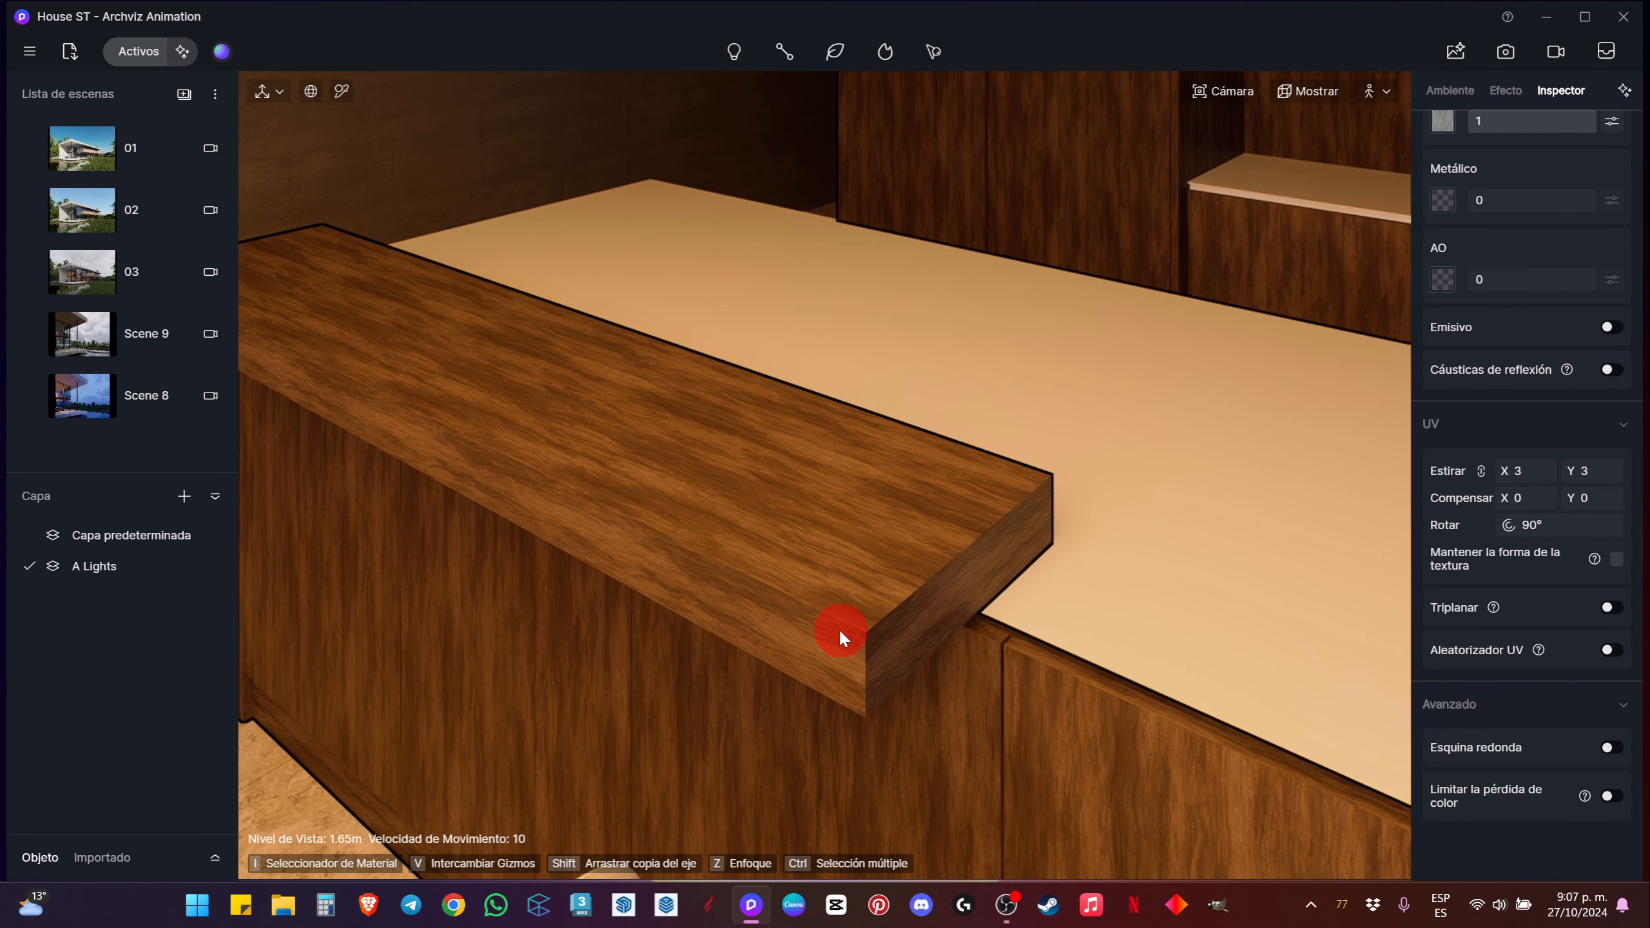
{"action": "left_click", "coordinate": [1610, 747]}
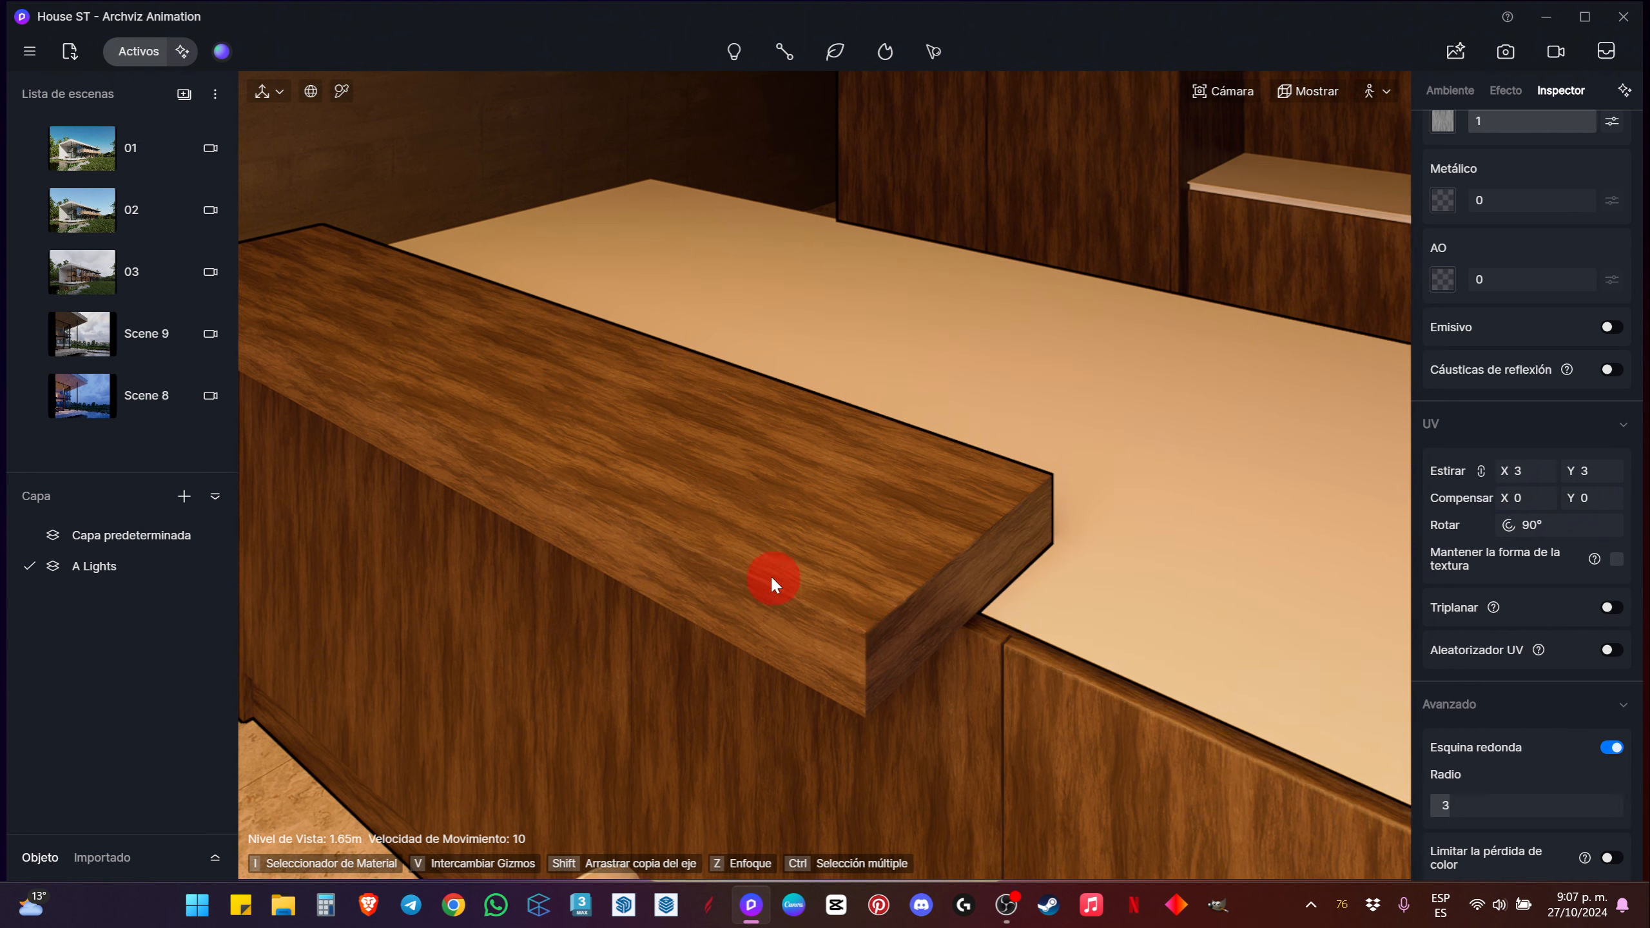
{"action": "left_click", "coordinate": [1613, 749]}
Step: Change the navigation mode to Volar and fly through the living area
{"action": "right_click_drag", "start_coordinate": [699, 468], "coordinate": [1393, 209]}
{"action": "left_click", "coordinate": [1373, 90]}
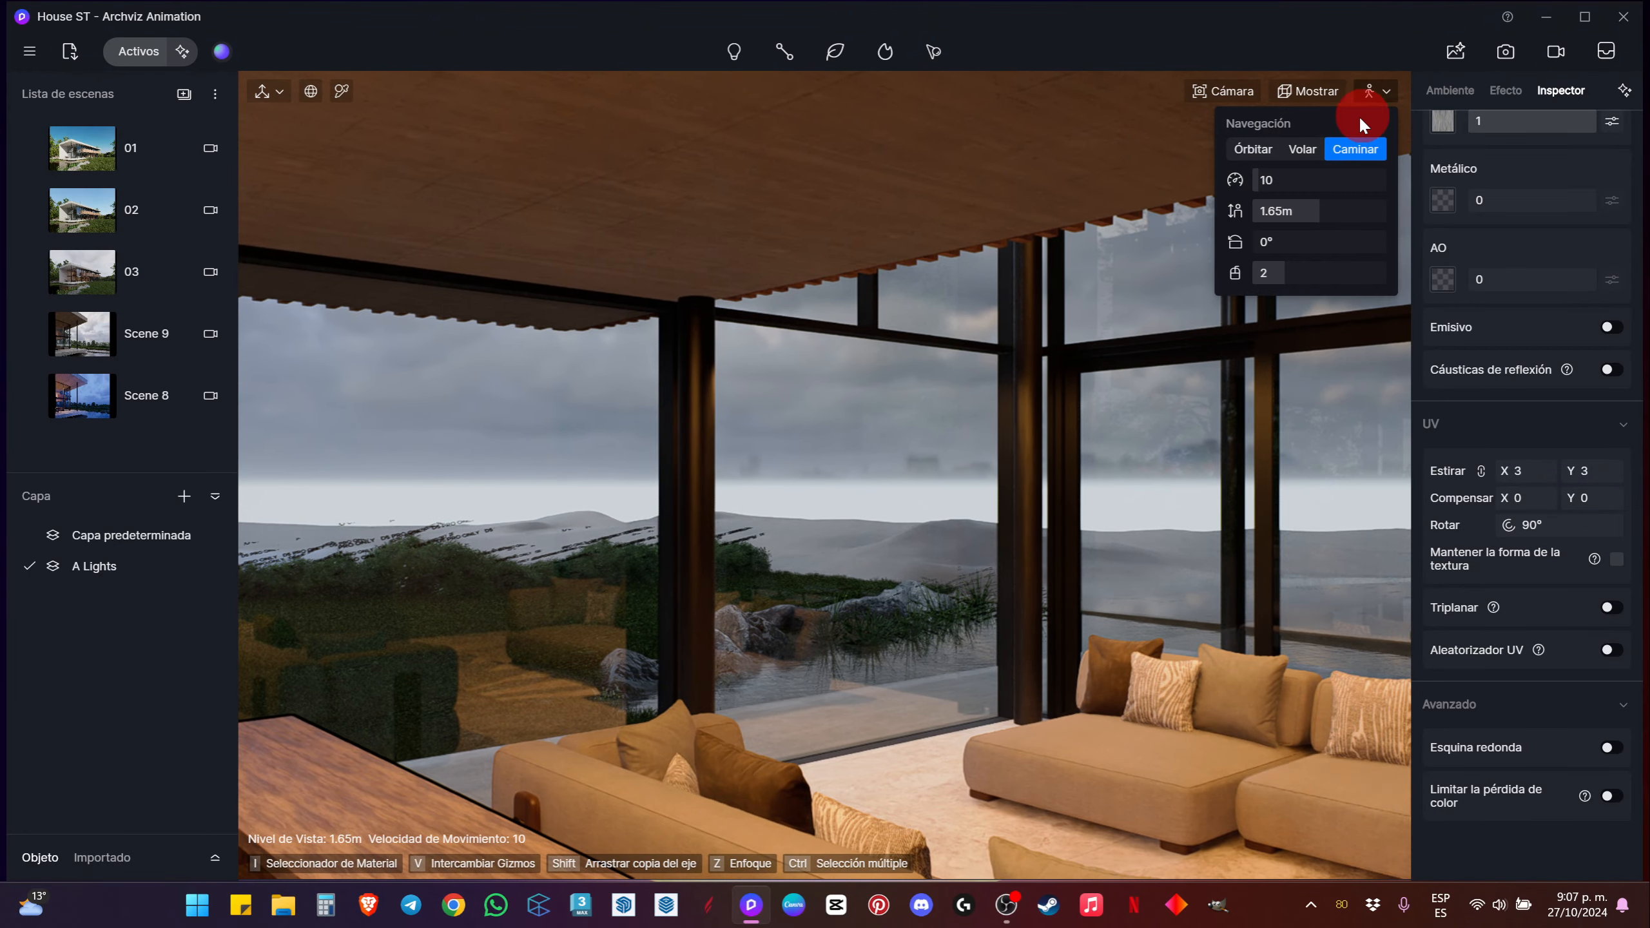
{"action": "left_click", "coordinate": [1316, 152]}
{"action": "right_click_drag", "start_coordinate": [672, 582], "coordinate": [709, 747]}
{"action": "key", "text": "w"}
Step: Enter video mode and play the animations of Clip 1, Clip 2 and Clip 3
{"action": "left_click", "coordinate": [1554, 52]}
{"action": "left_click", "coordinate": [827, 668]}
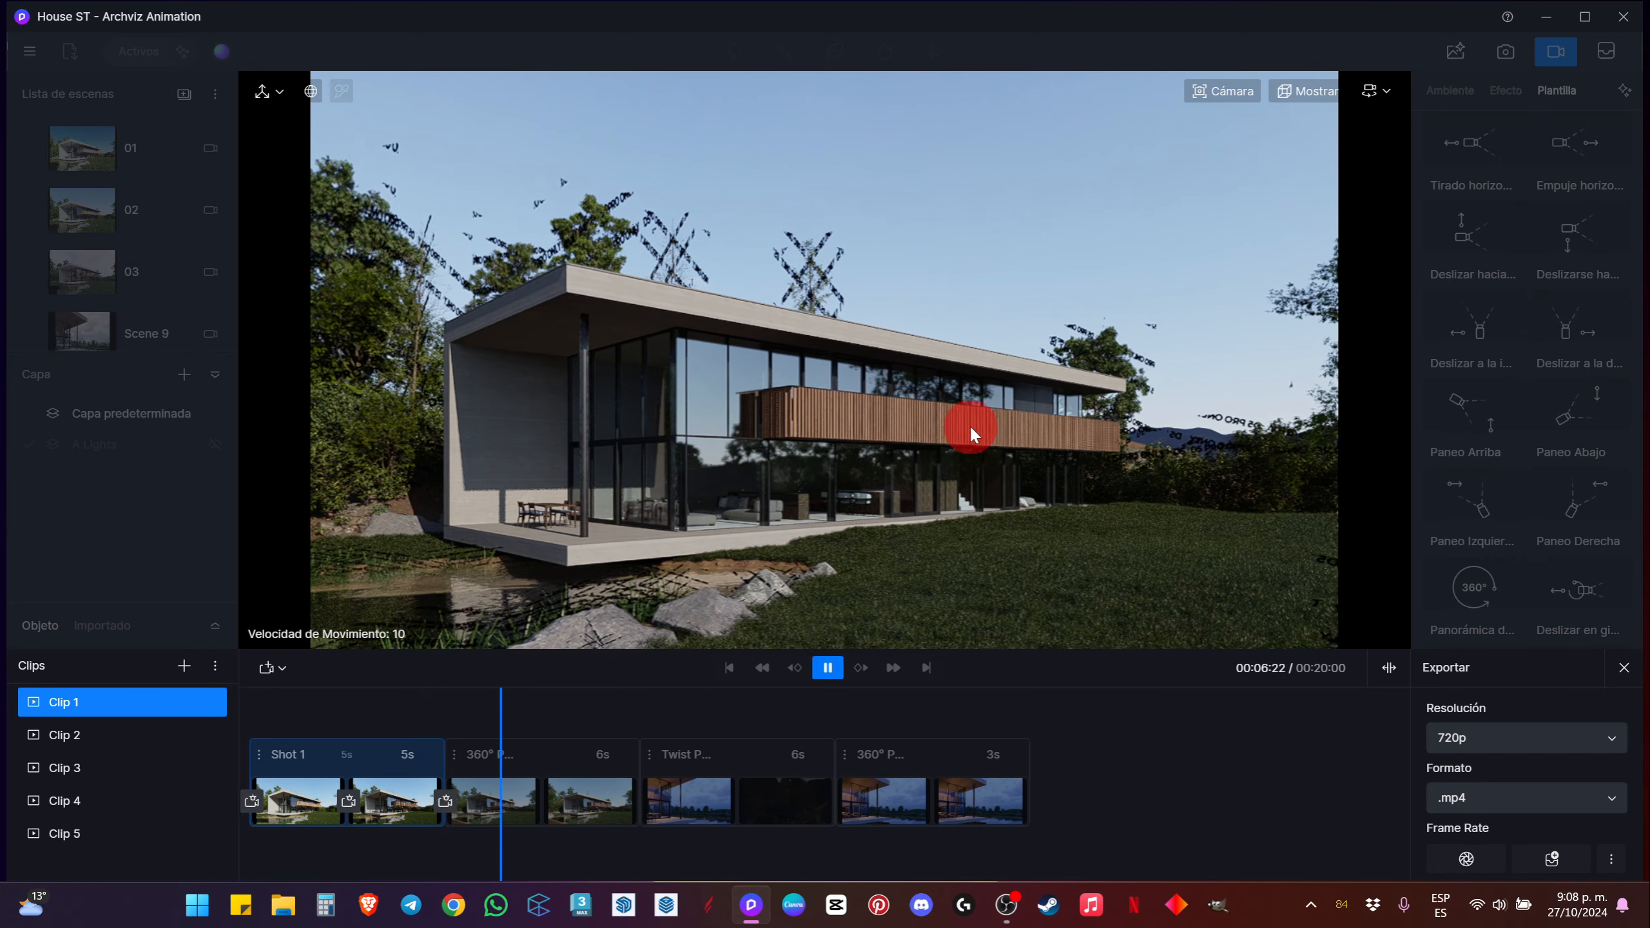
{"action": "left_click", "coordinate": [77, 733]}
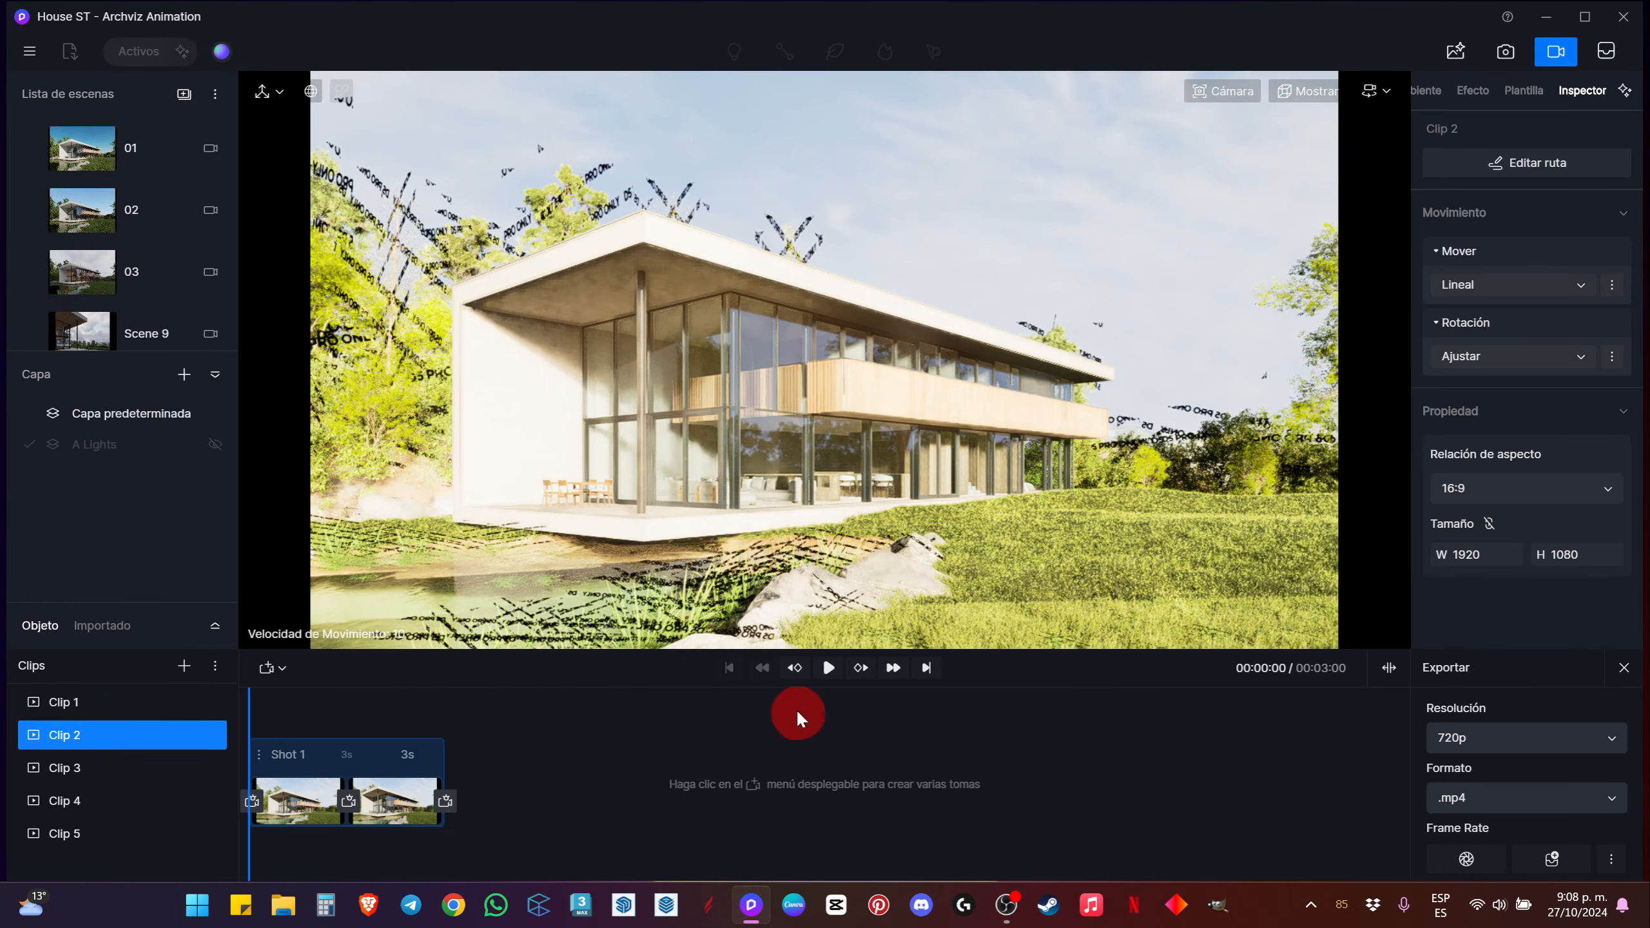
{"action": "left_click", "coordinate": [828, 667]}
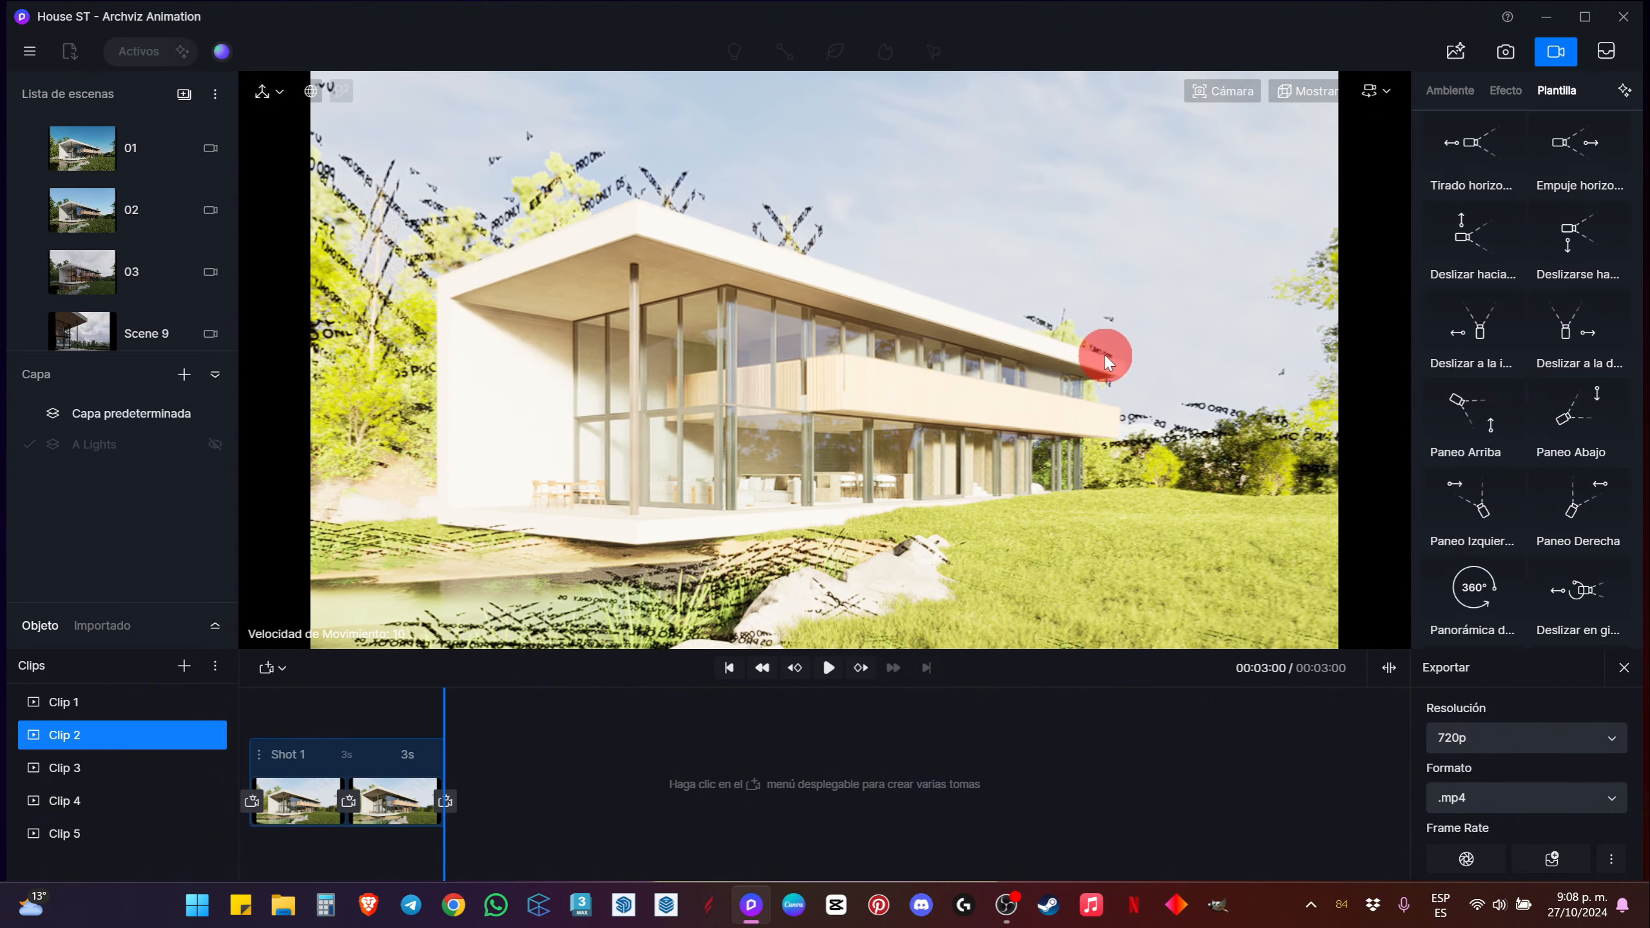
{"action": "left_click", "coordinate": [114, 764]}
{"action": "left_click", "coordinate": [826, 668]}
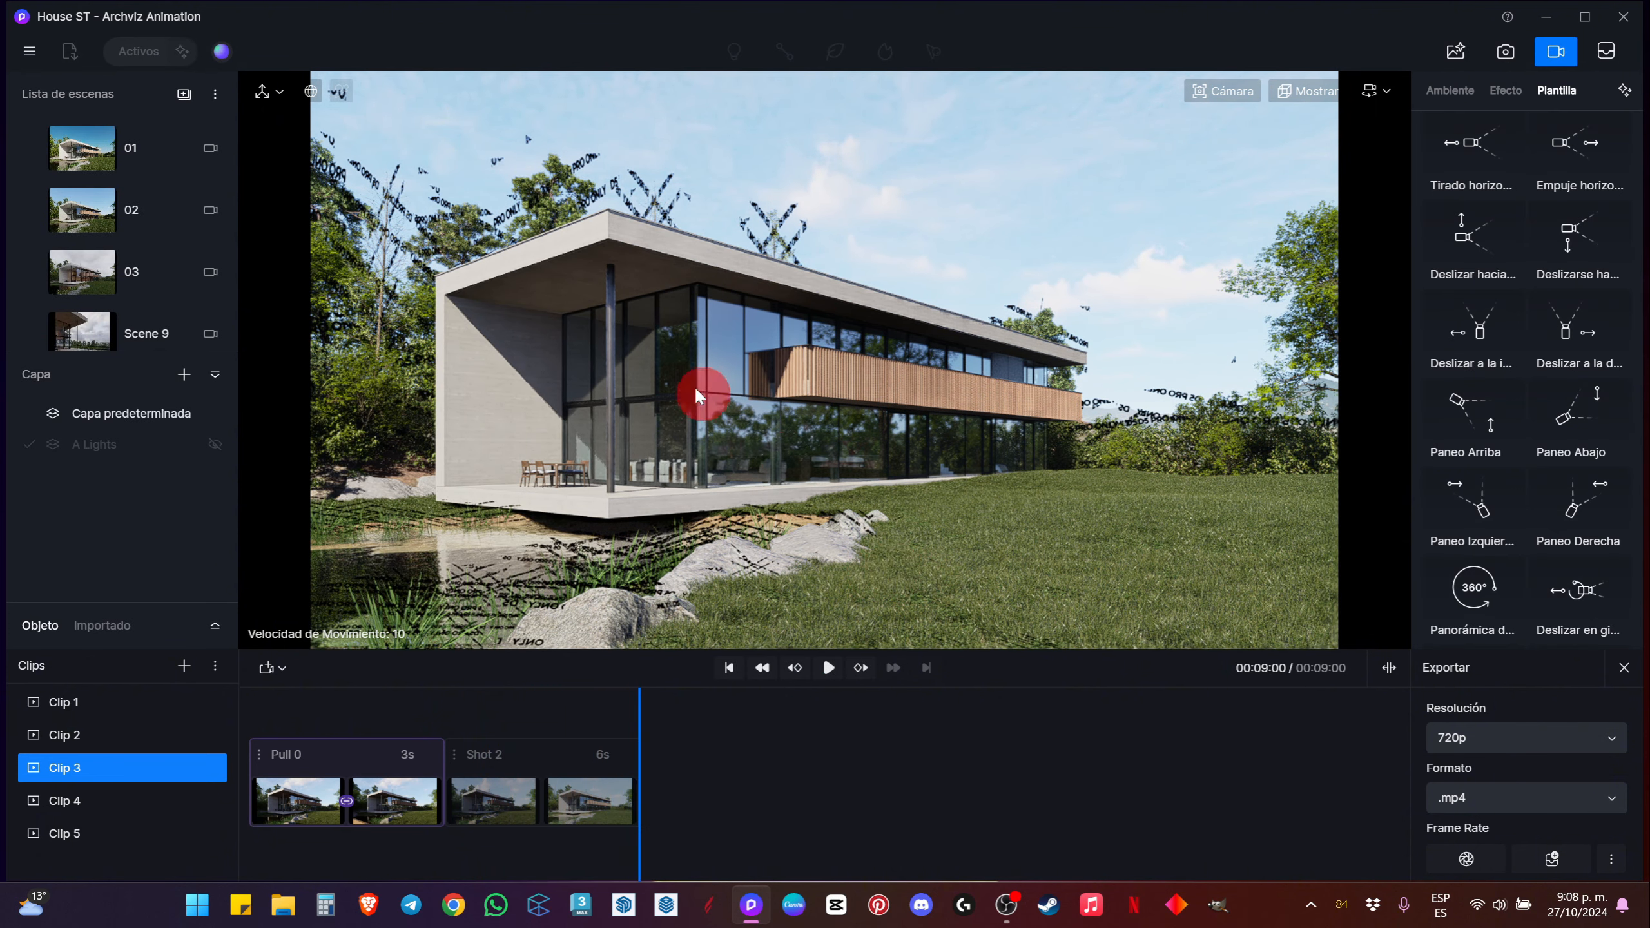
Step: In image render mode, move the sun to 07:19 a.m. and return to the main editing view
{"action": "left_click", "coordinate": [1505, 52]}
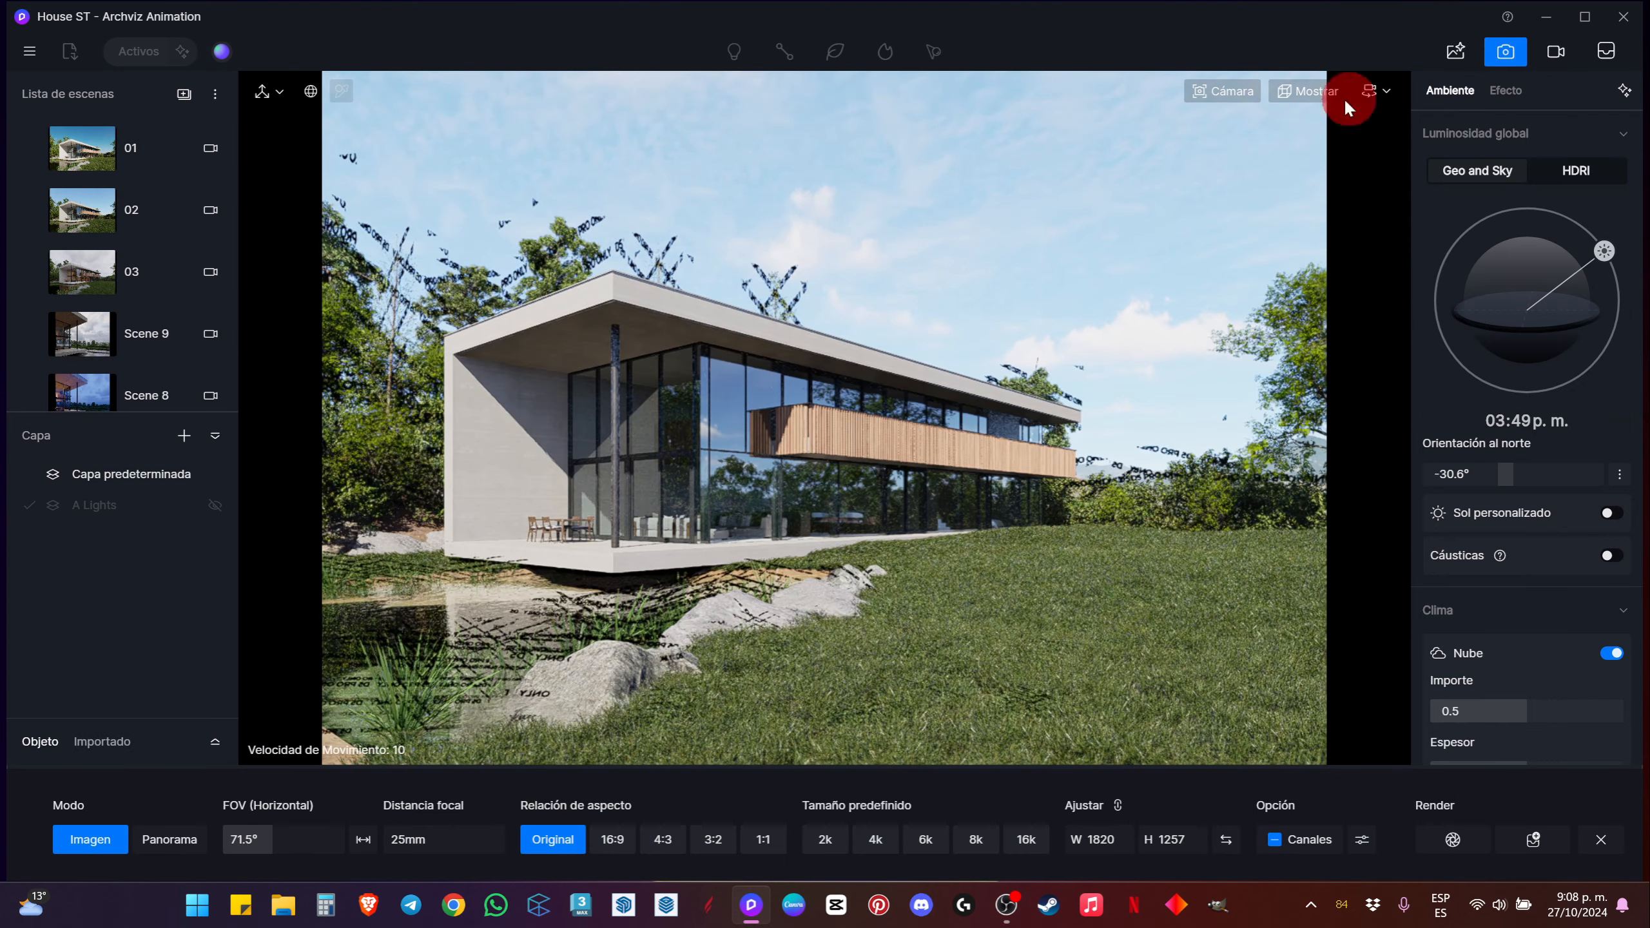
{"action": "left_click_drag", "start_coordinate": [1602, 250], "coordinate": [1443, 268]}
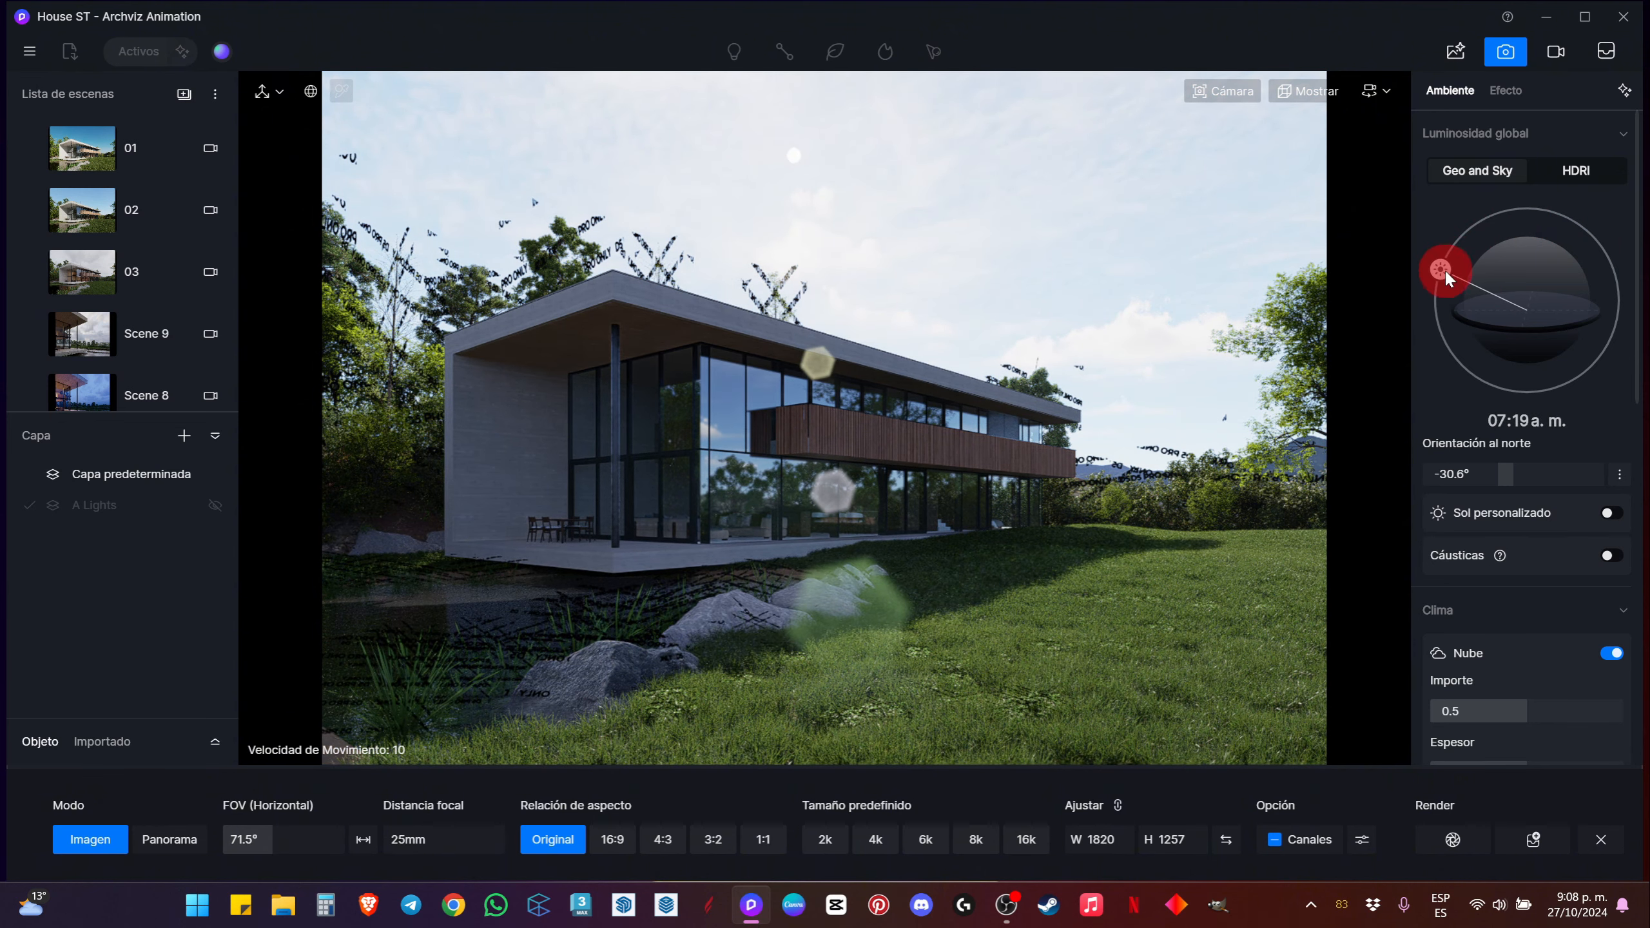
{"action": "left_click", "coordinate": [1598, 839]}
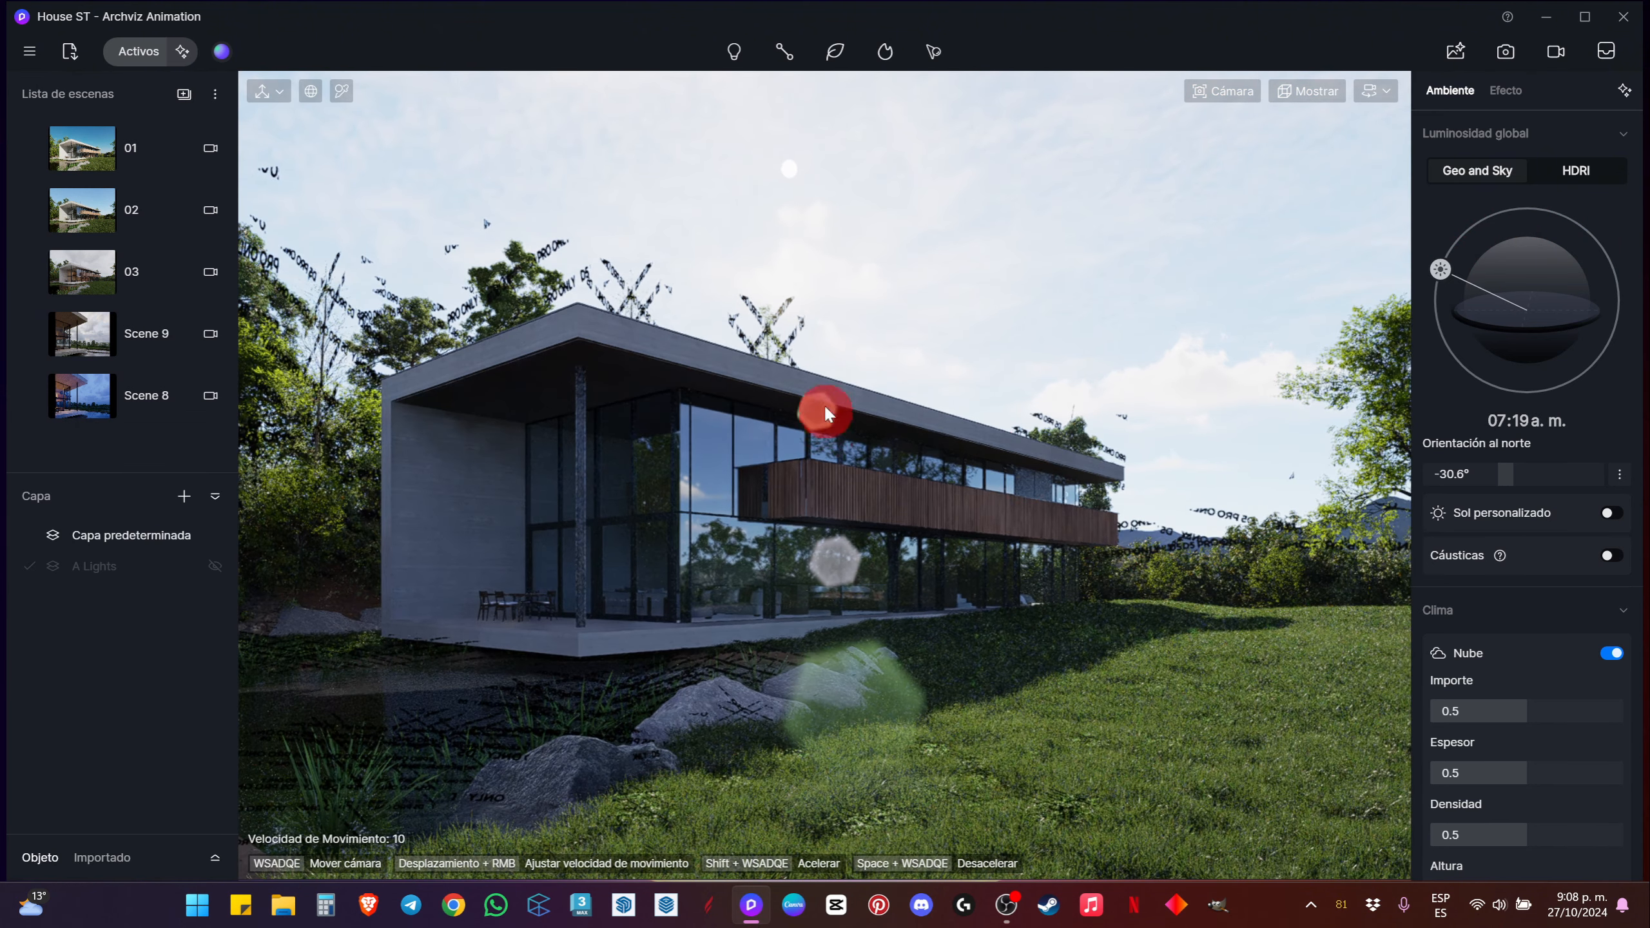
{"action": "right_click_drag", "start_coordinate": [808, 436], "coordinate": [804, 355]}
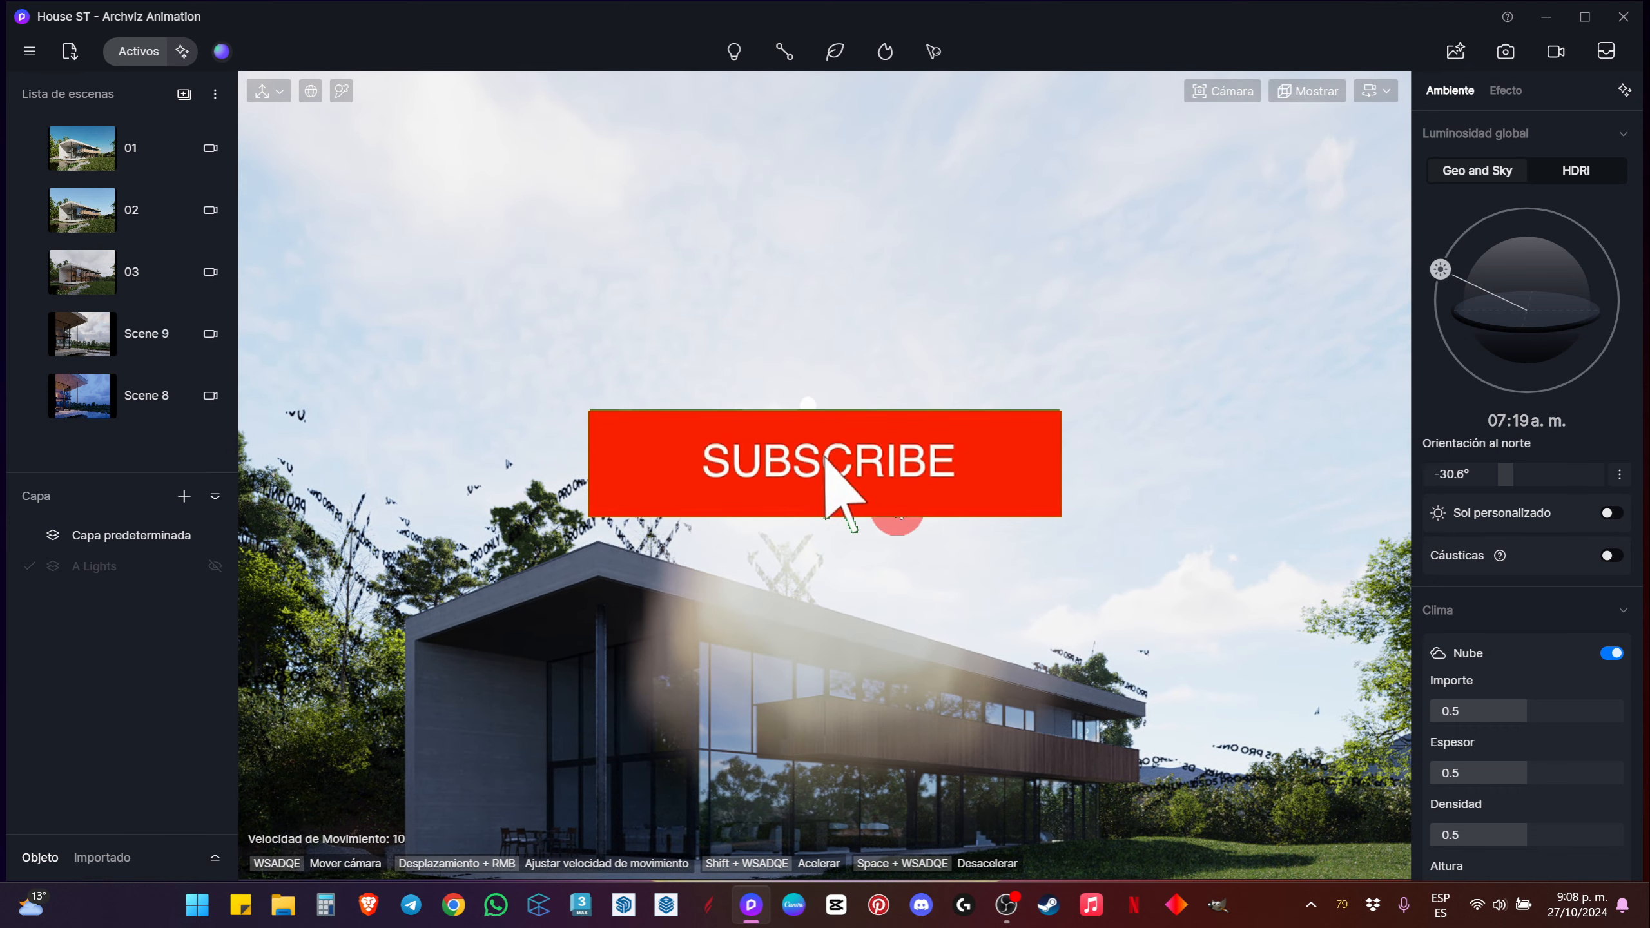
{"action": "right_click_drag", "start_coordinate": [895, 516], "coordinate": [845, 676]}
{"action": "right_click_drag", "start_coordinate": [886, 530], "coordinate": [884, 546]}
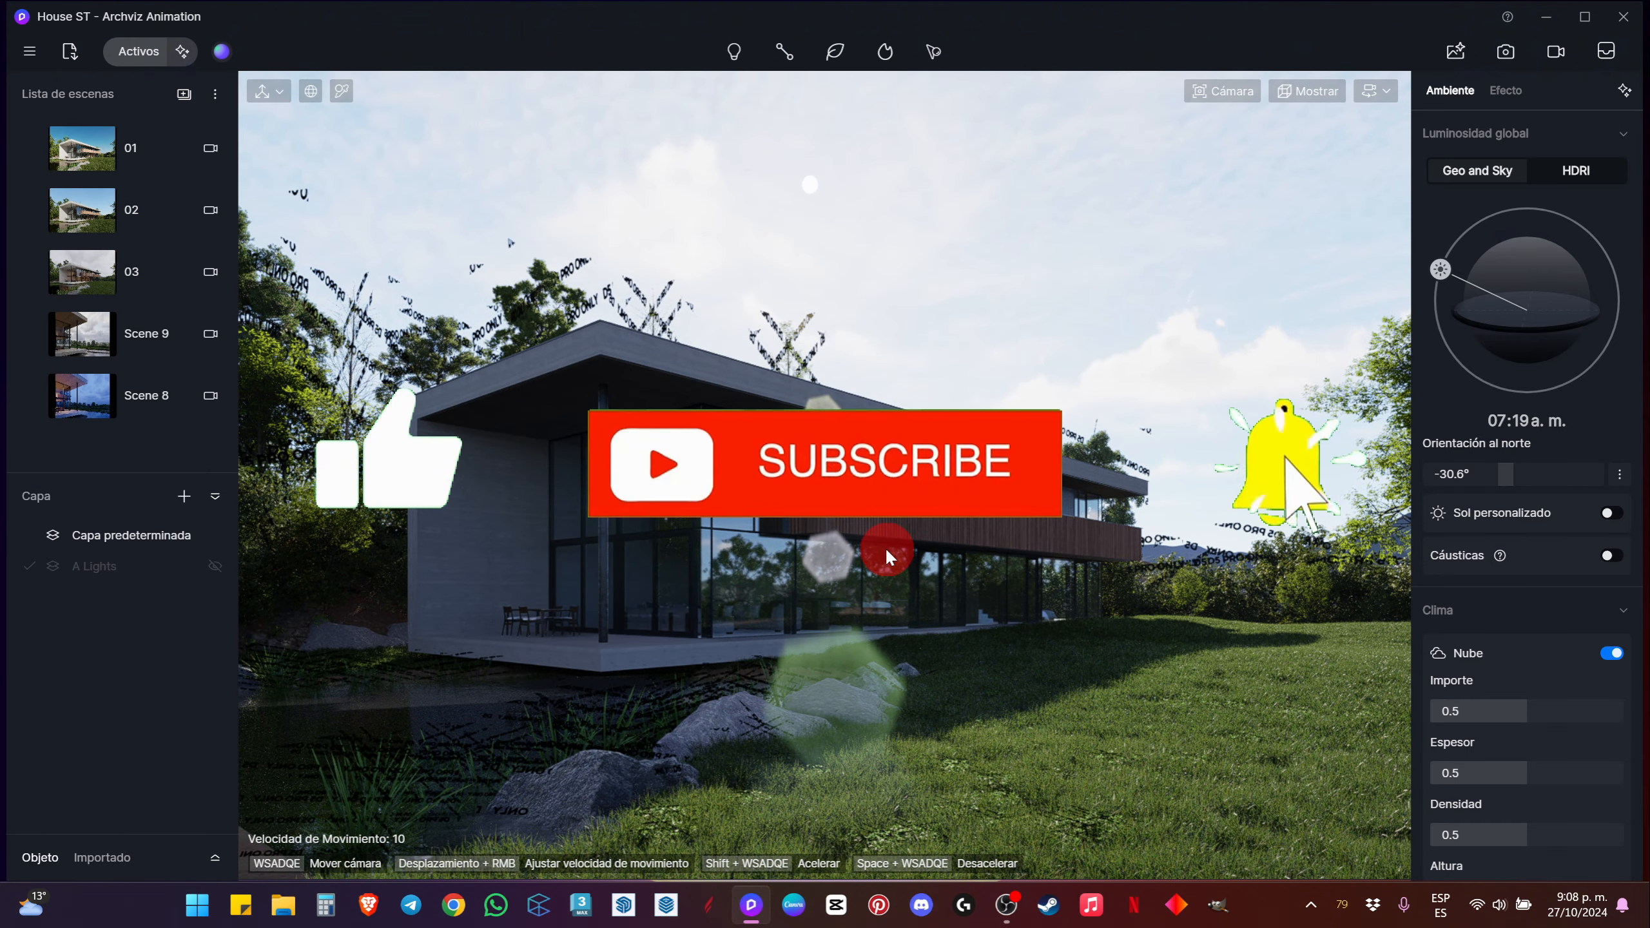